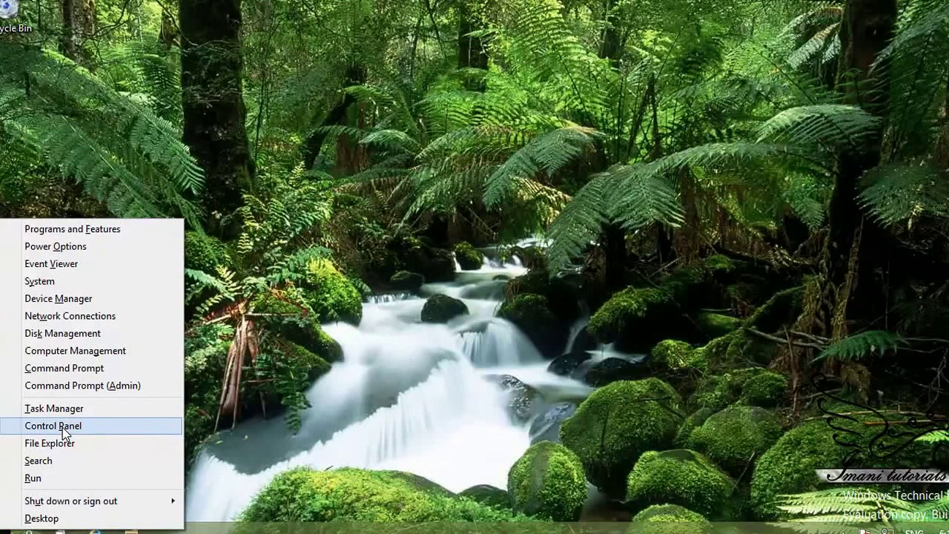
Open Control Panel, keep the Small icons view, and briefly check the network tray menu
left_click(62, 427)
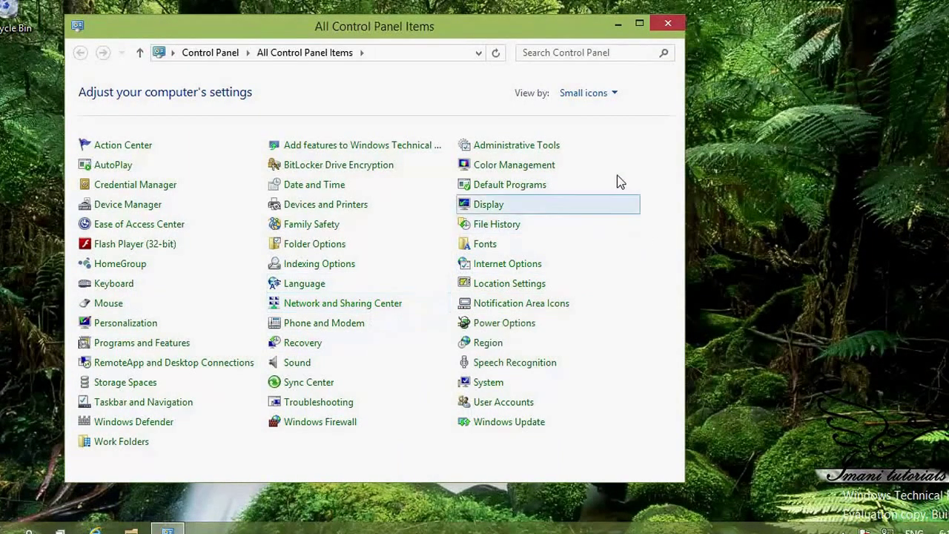
left_click(616, 92)
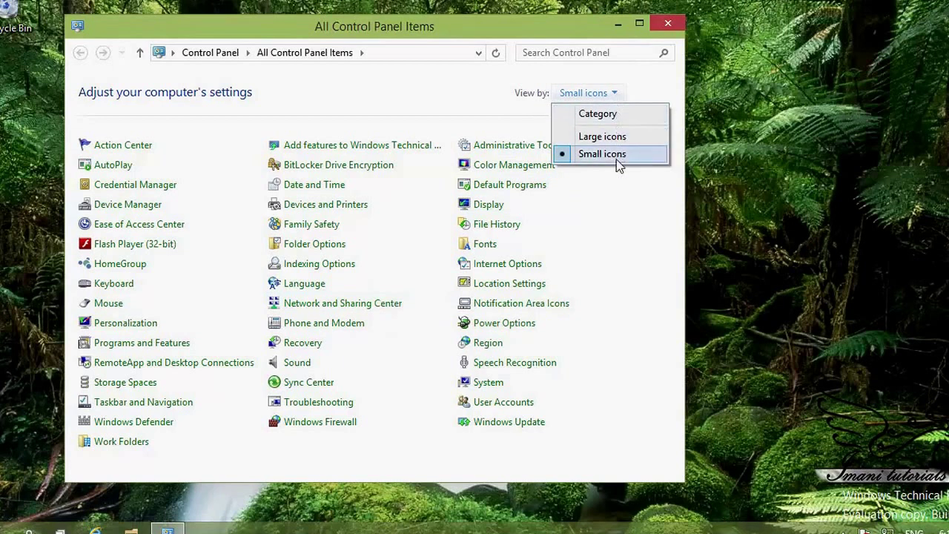
left_click(651, 199)
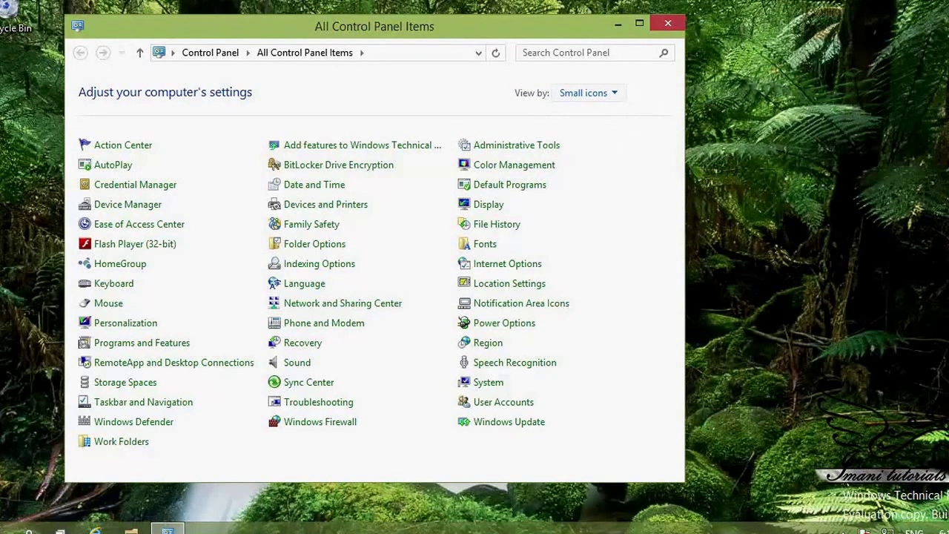
mouse_move(887, 531)
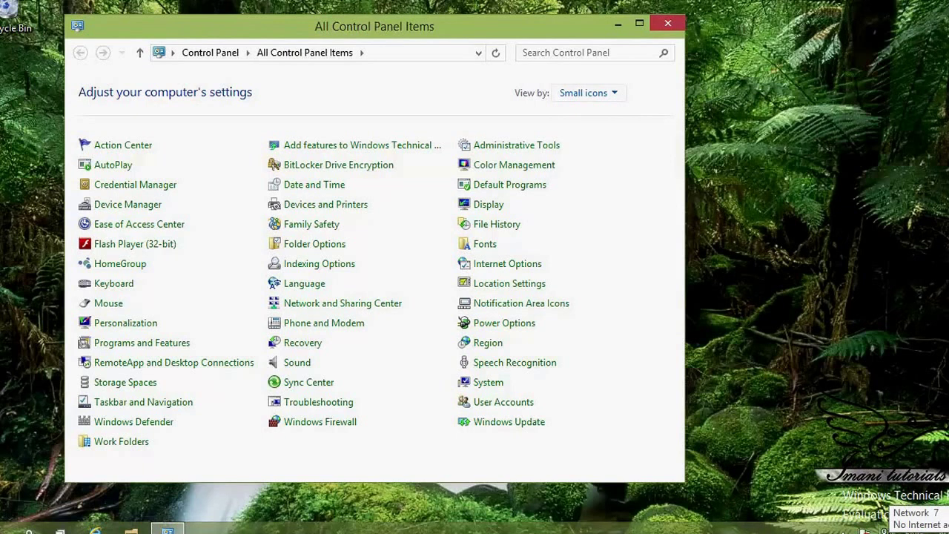
right_click(883, 530)
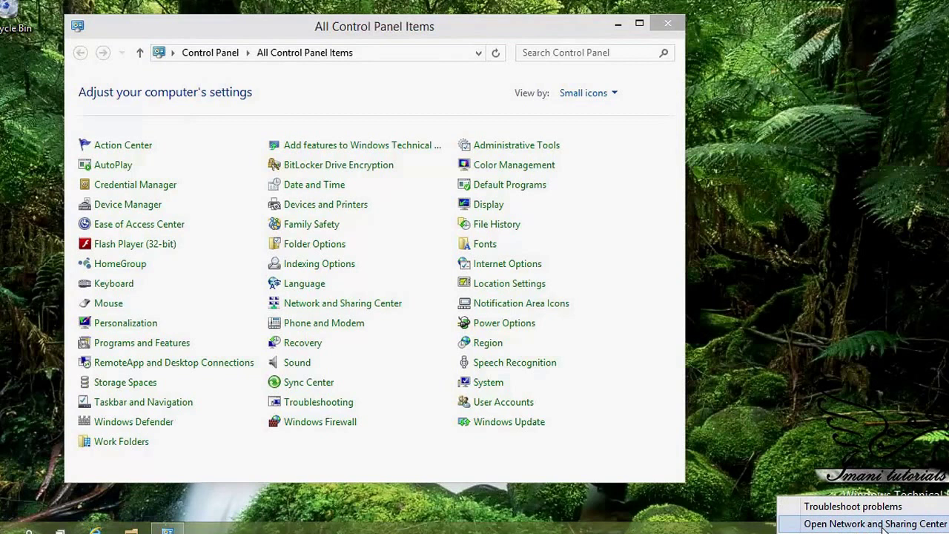
left_click(646, 399)
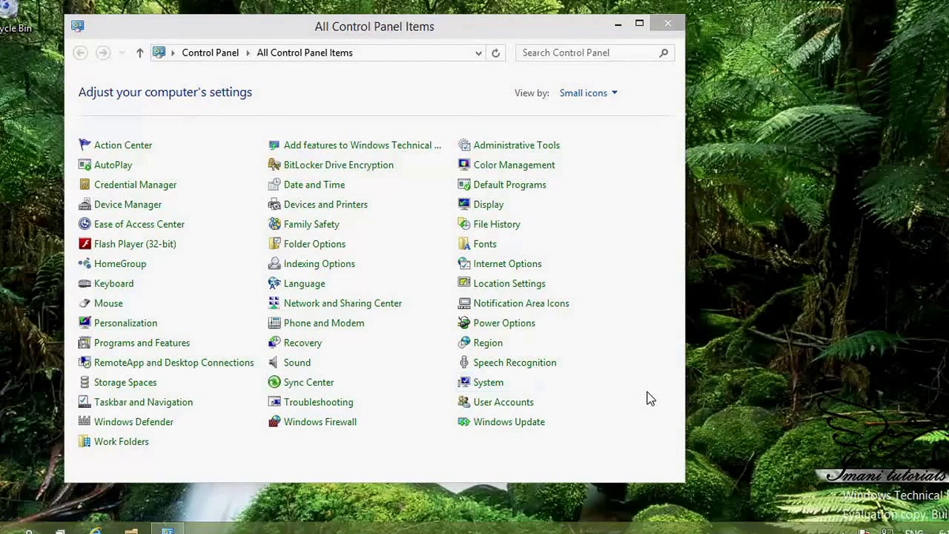
Go from Network and Sharing Center to the HomeGroup page showing no homegroup
left_click(378, 310)
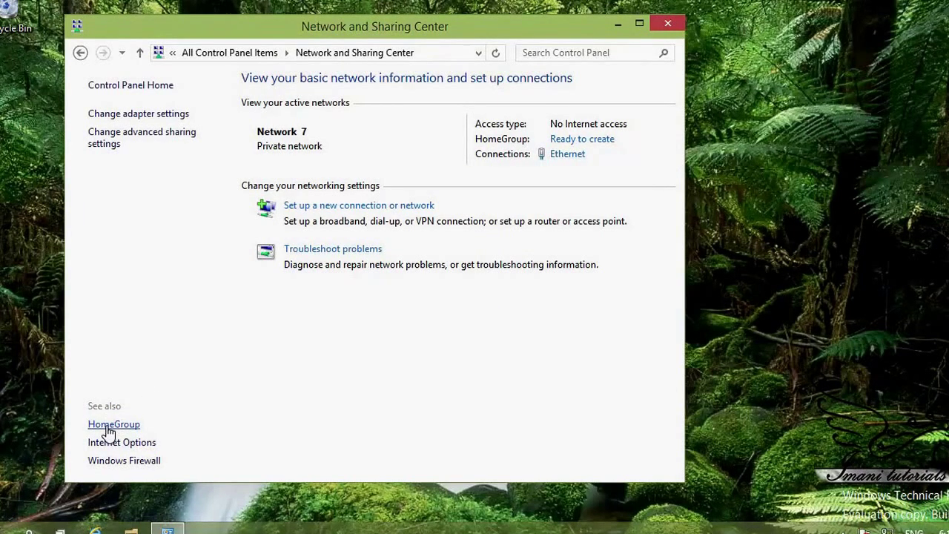
left_click(107, 427)
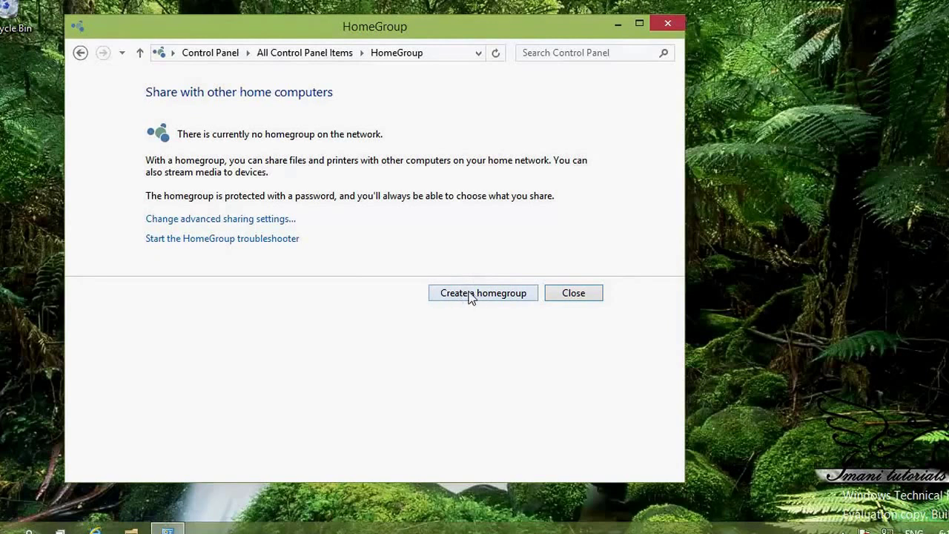
left_click(202, 223)
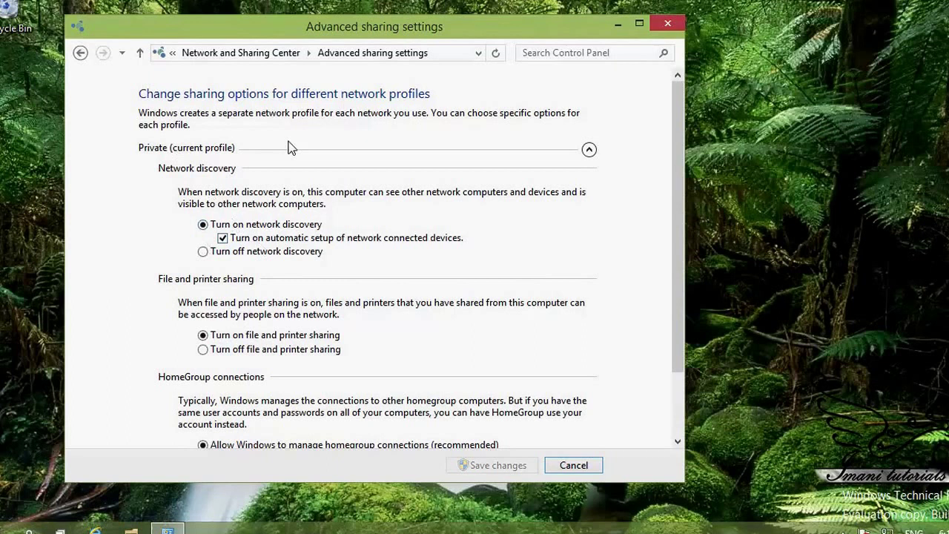
left_click_drag(675, 182, 683, 248)
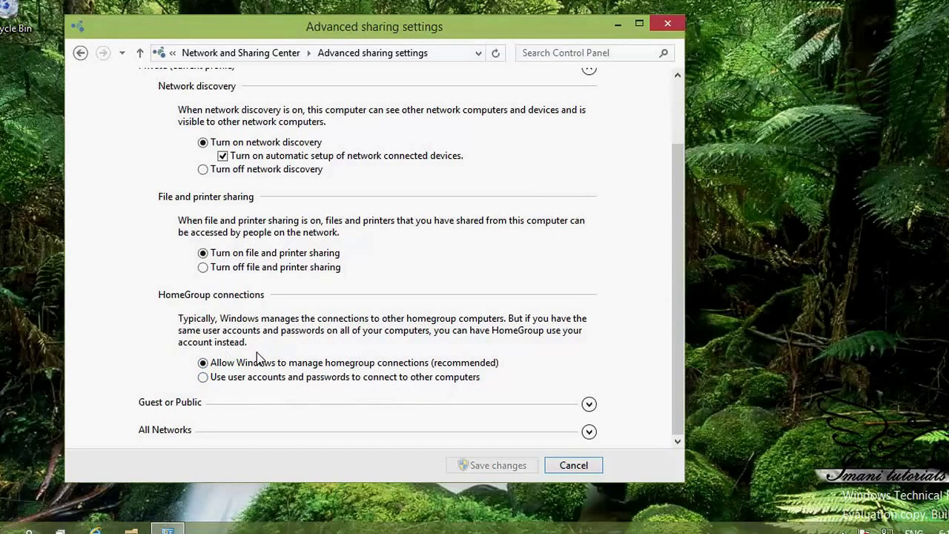
left_click(80, 53)
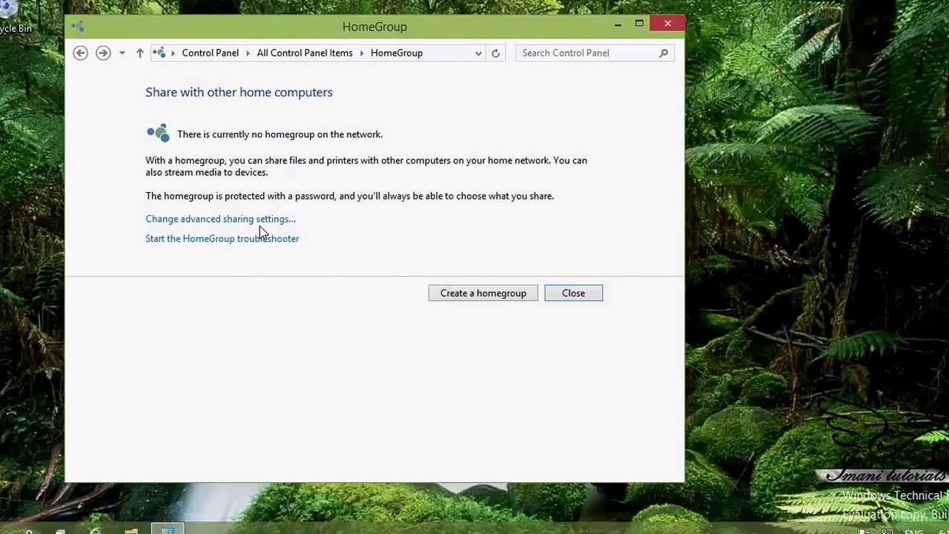
Start a homegroup with Pictures shared, Music not shared, and Documents shared
left_click(482, 295)
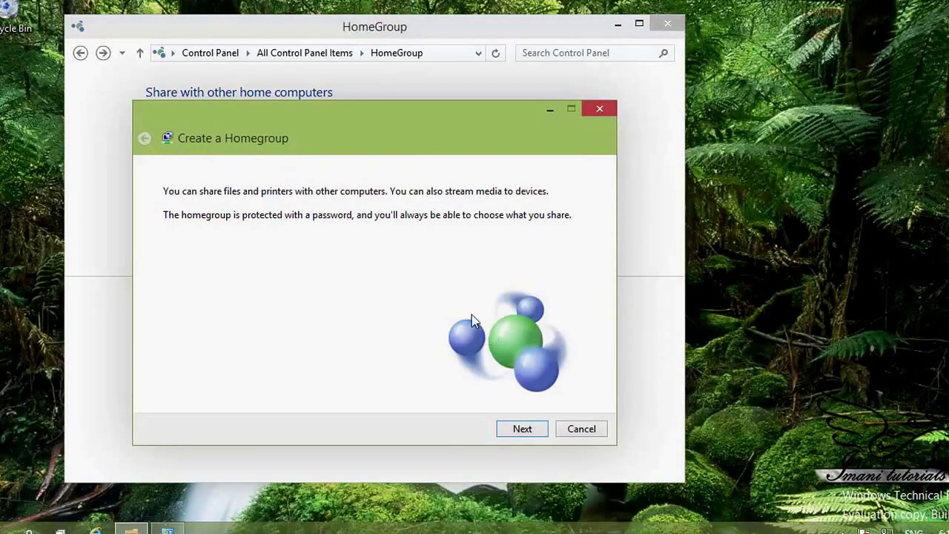
left_click(510, 432)
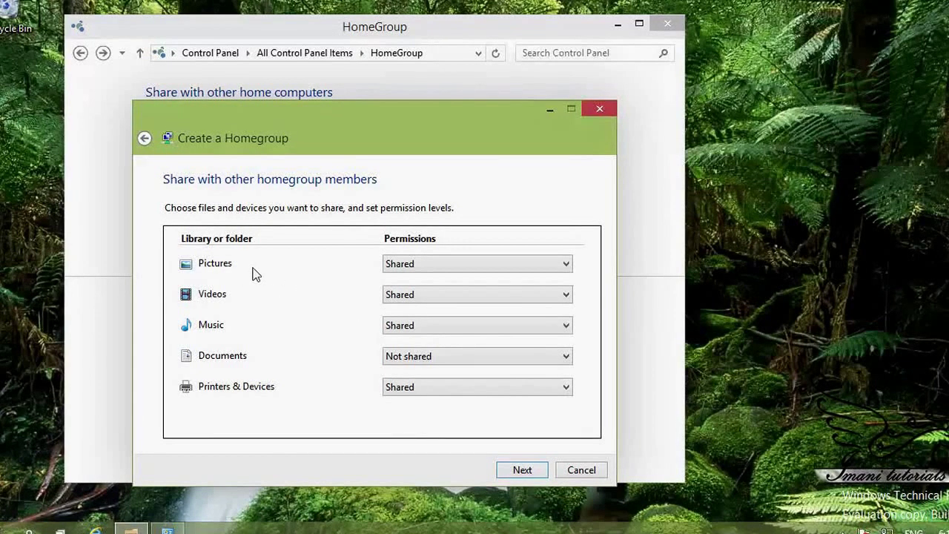
left_click(390, 265)
left_click(324, 272)
left_click(402, 327)
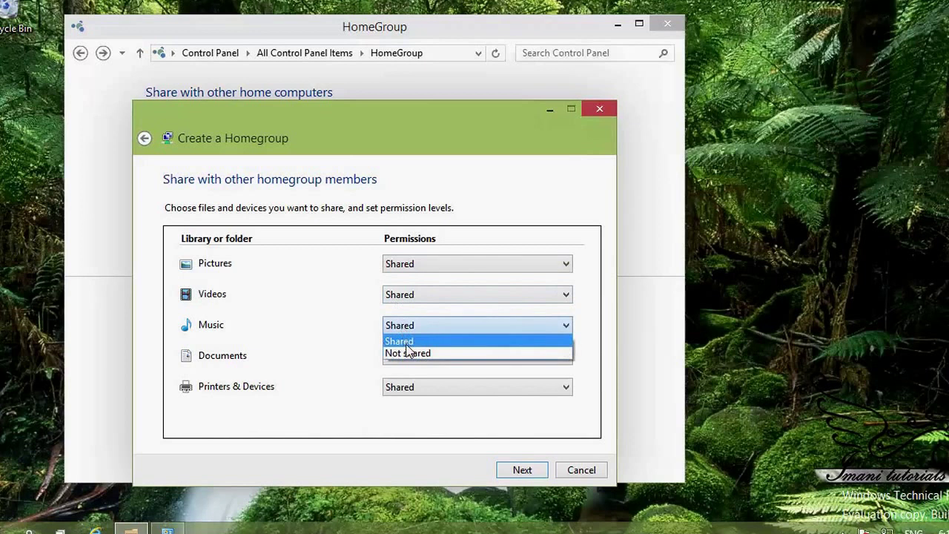
left_click(411, 353)
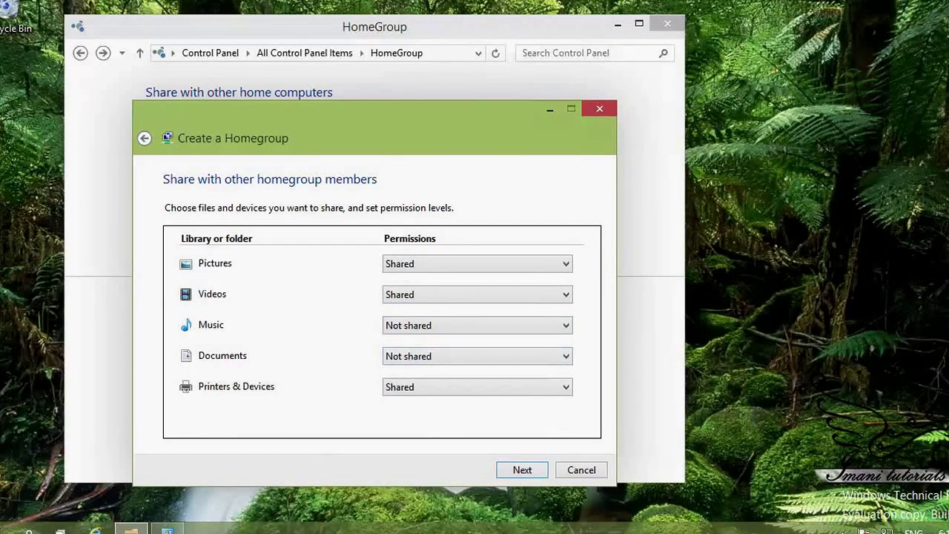
left_click(405, 358)
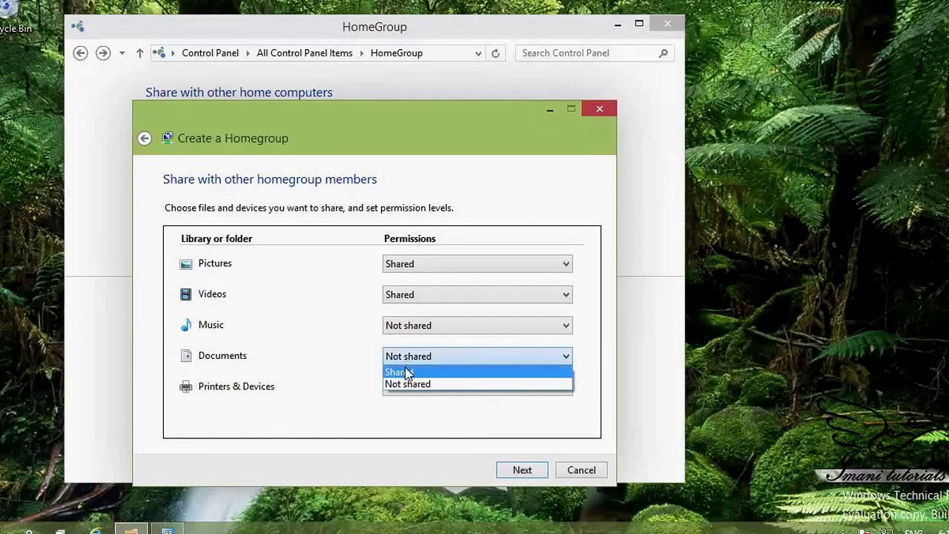
left_click(407, 372)
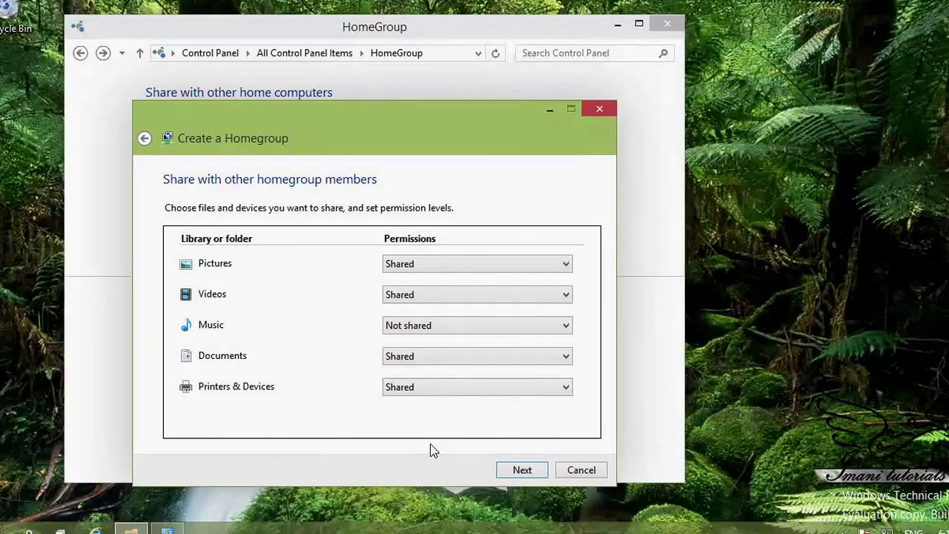
Create the homegroup and open the printable password page, closing printing without printing
left_click(519, 472)
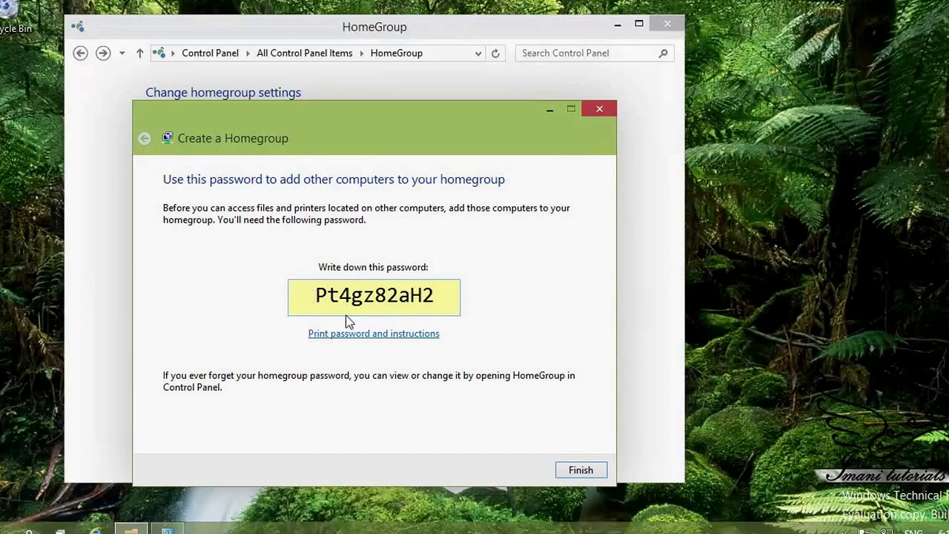
left_click(376, 334)
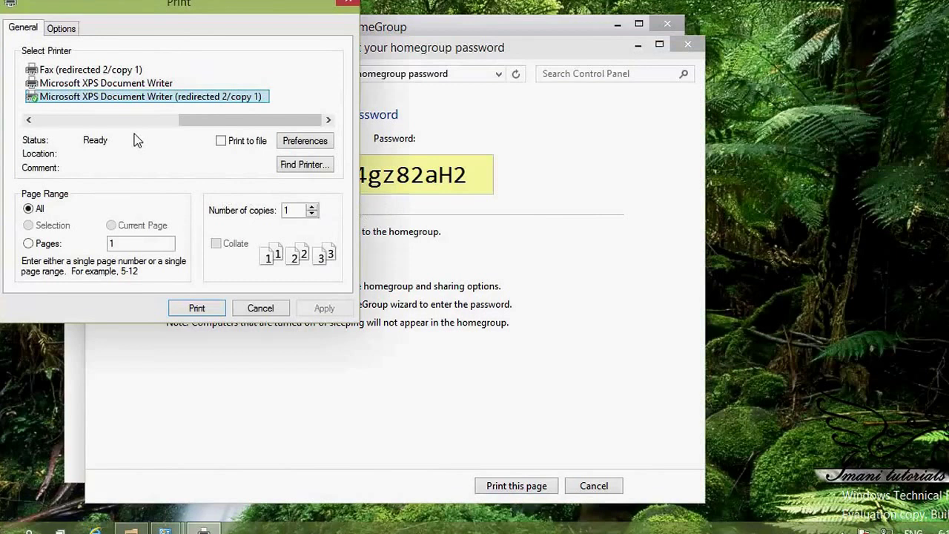
left_click(91, 69)
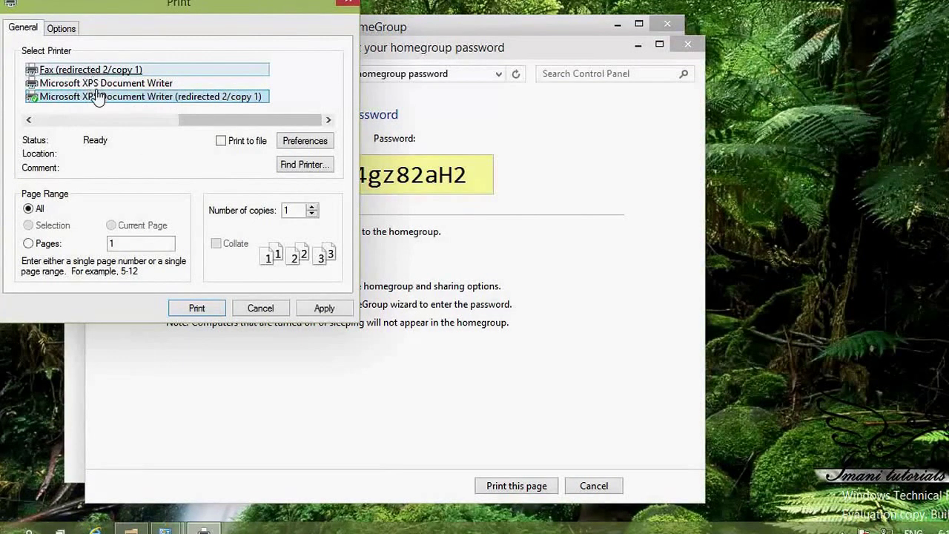
left_click(152, 85)
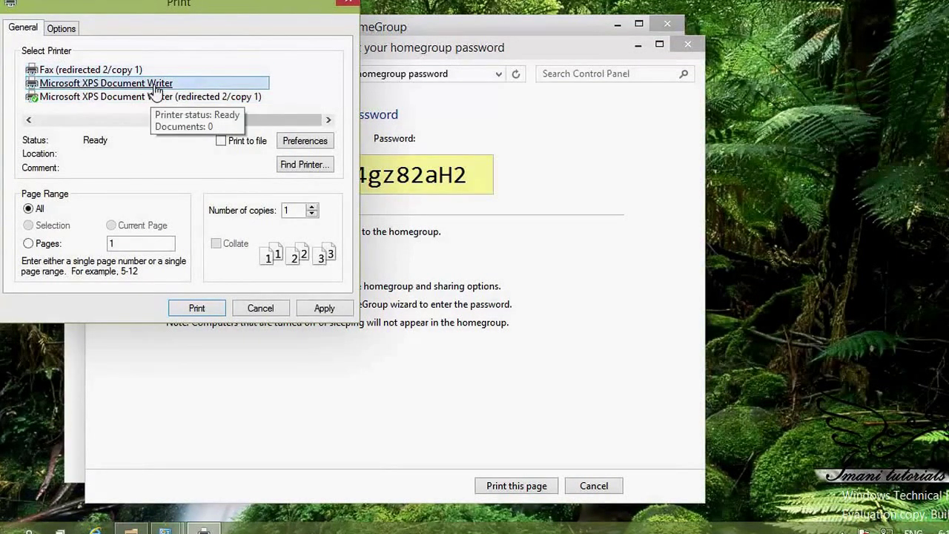
left_click(256, 310)
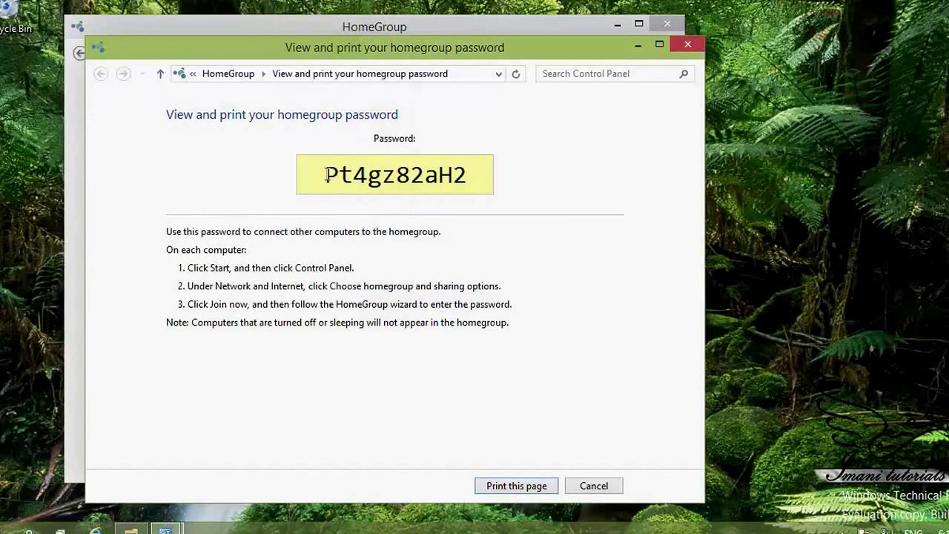
Select and copy the homegroup password shown on the page
left_click_drag(326, 175, 468, 175)
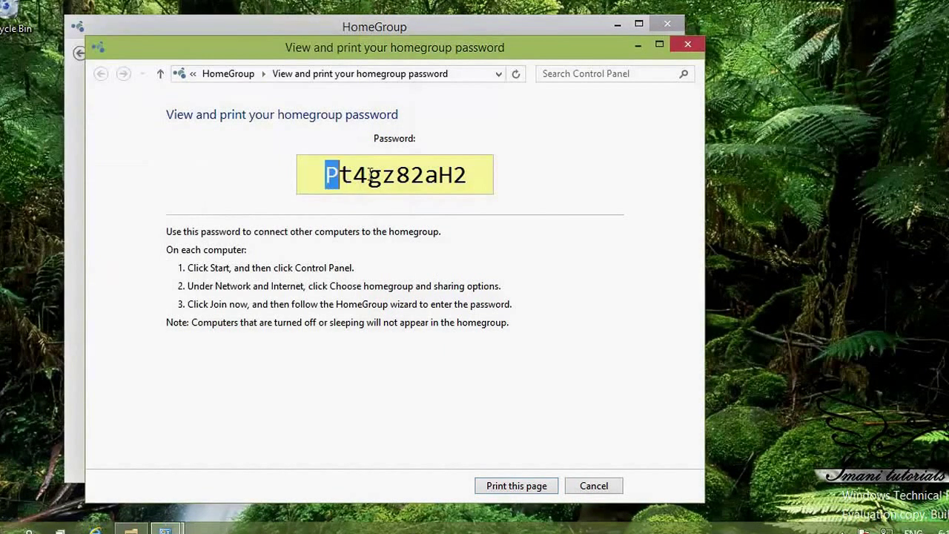
right_click(444, 172)
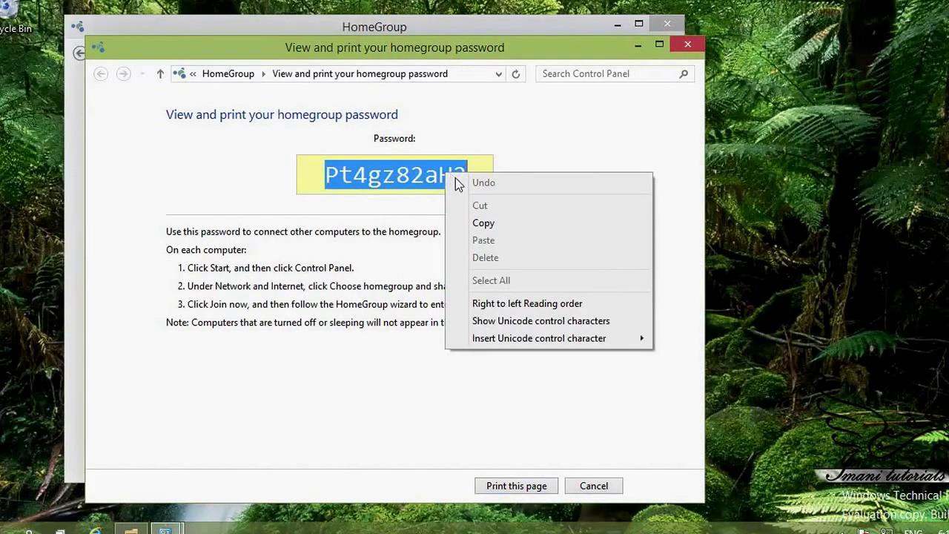
left_click(483, 222)
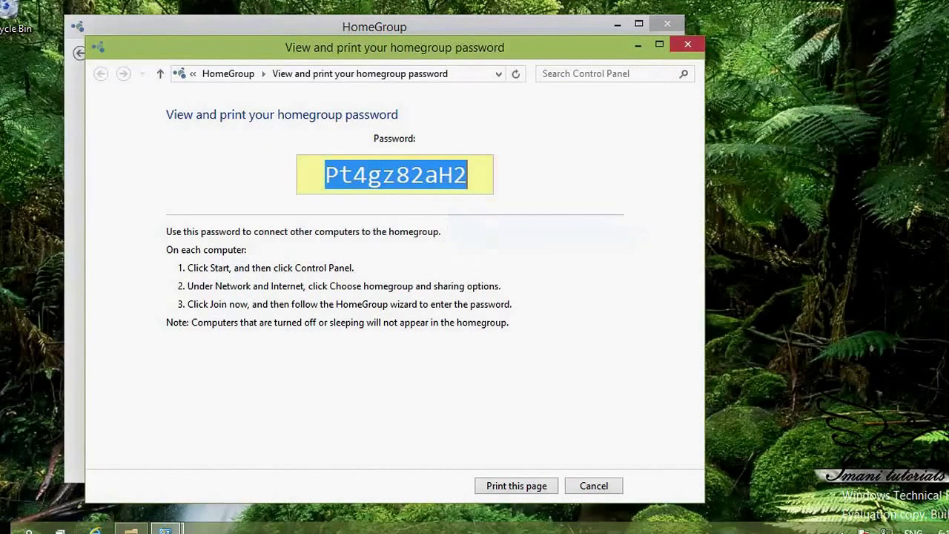
Launch Notepad from Start search and paste the homegroup password
key("super")
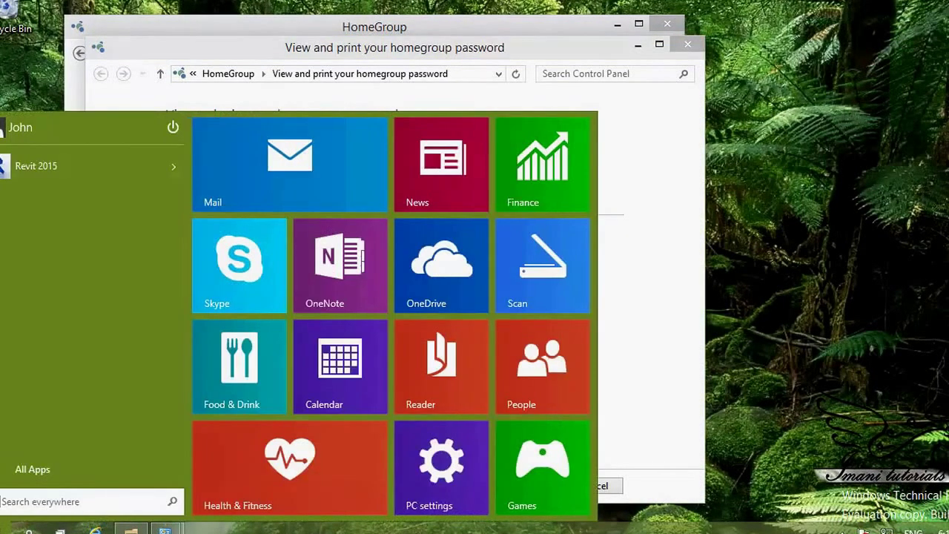
type("notepa")
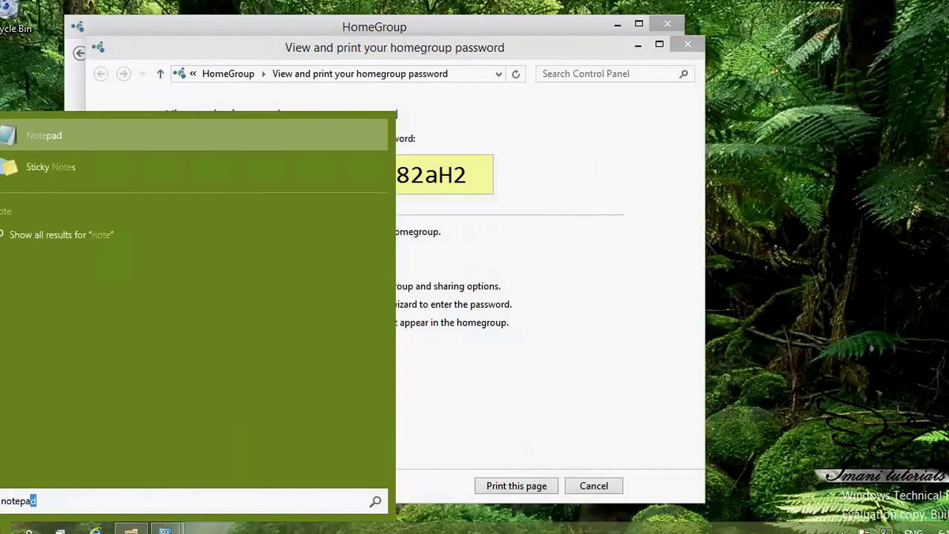
type("d")
key("Return")
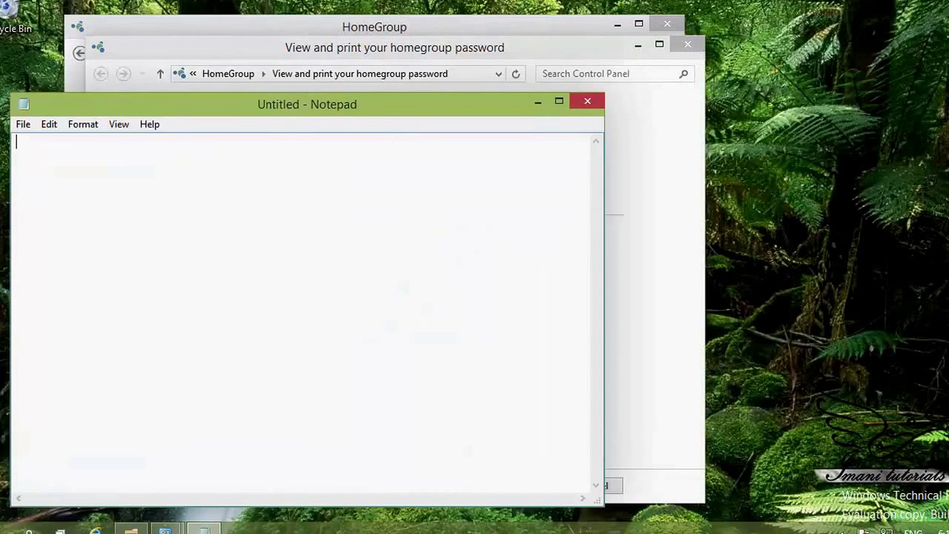
key("ctrl+v")
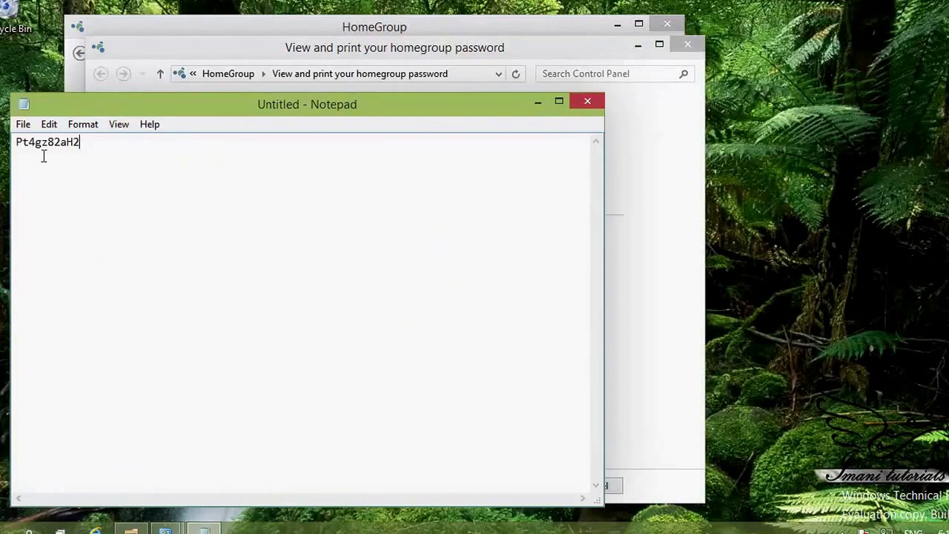
Save the note as homegrouppd in Documents and close Notepad
left_click(25, 126)
left_click(46, 192)
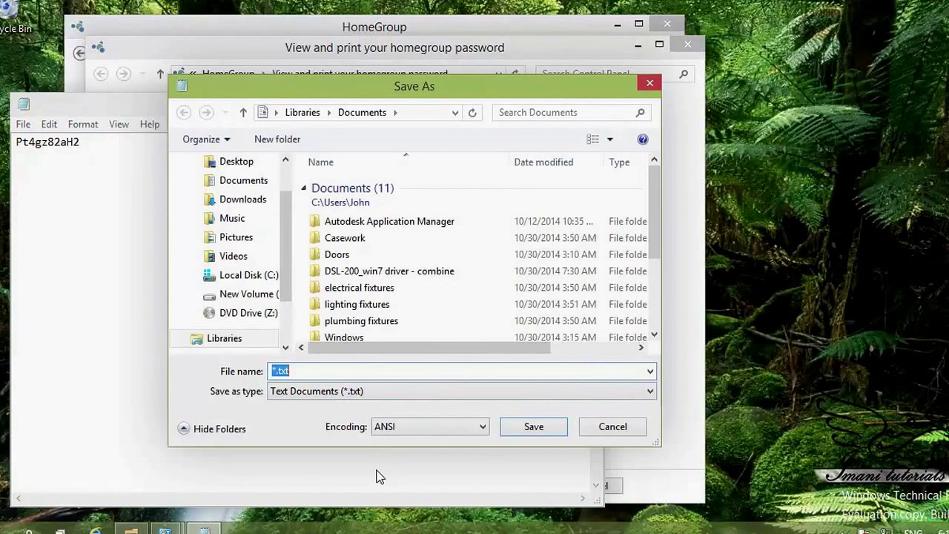
type("homeg")
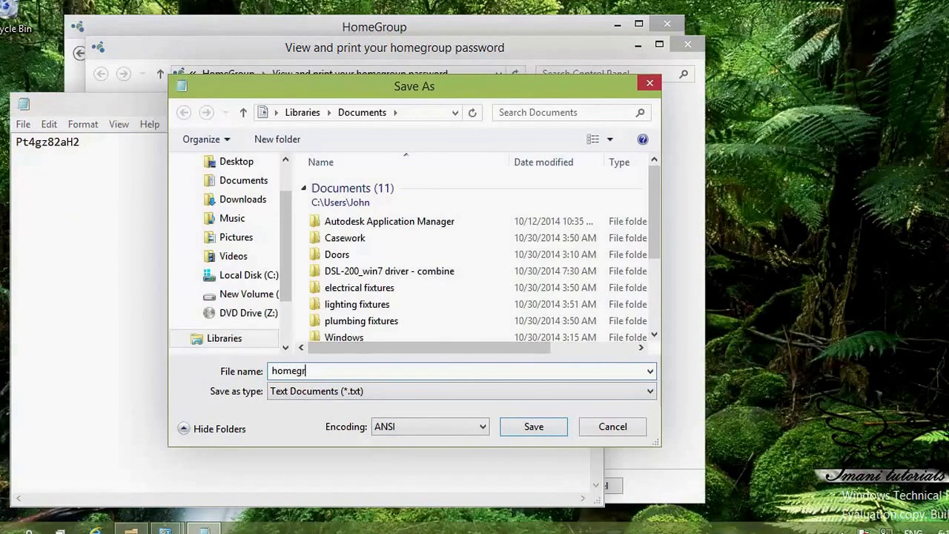
type("roup")
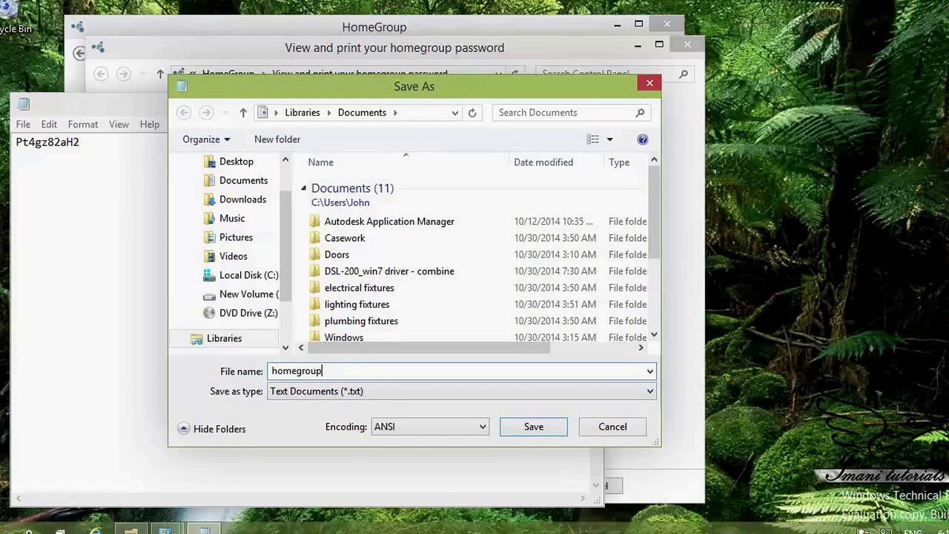
type("pd")
left_click(517, 428)
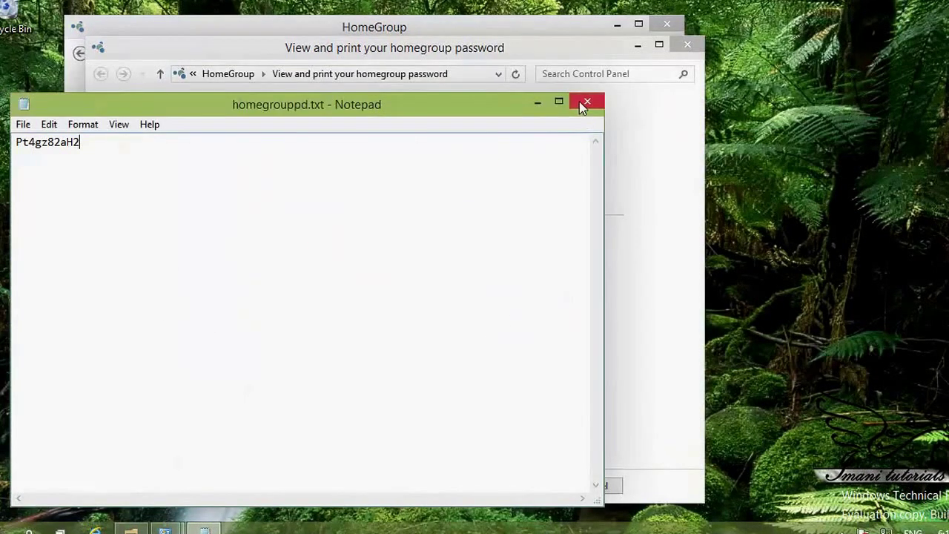
left_click(586, 102)
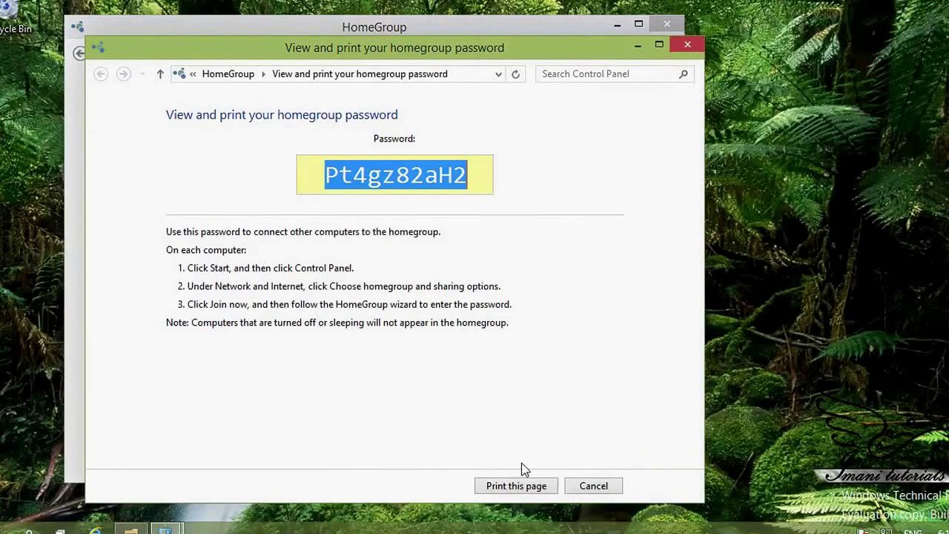
Finish the homegroup wizard, then review sharing settings and the password page without changes
left_click(592, 487)
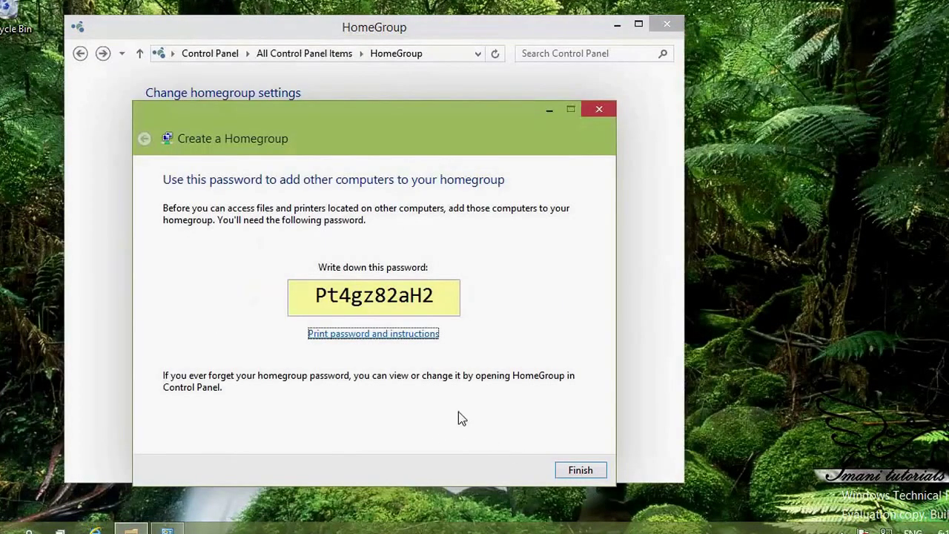
left_click(576, 479)
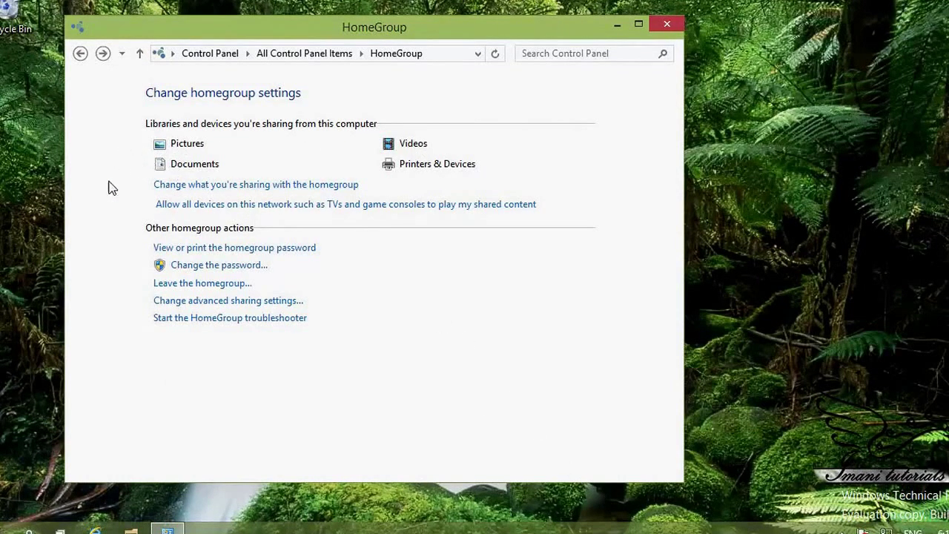
left_click(270, 193)
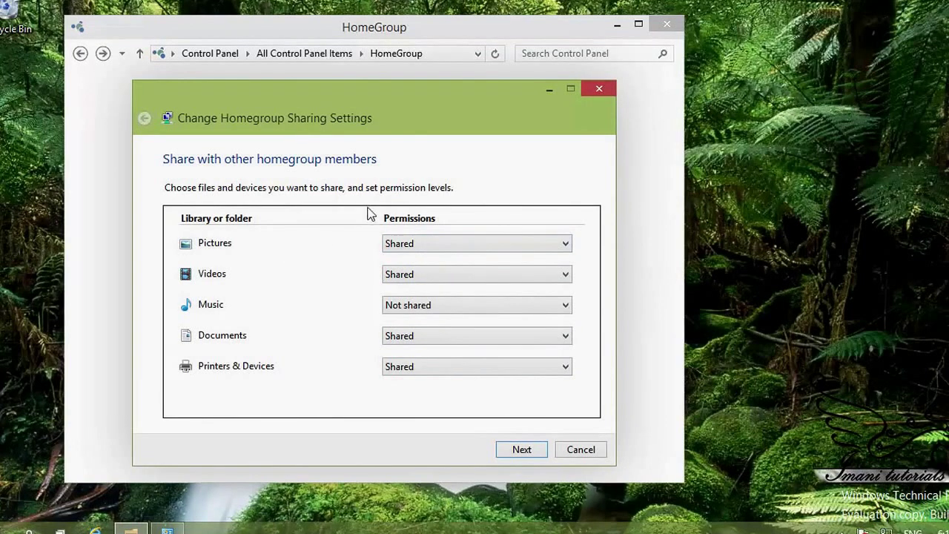
left_click(593, 452)
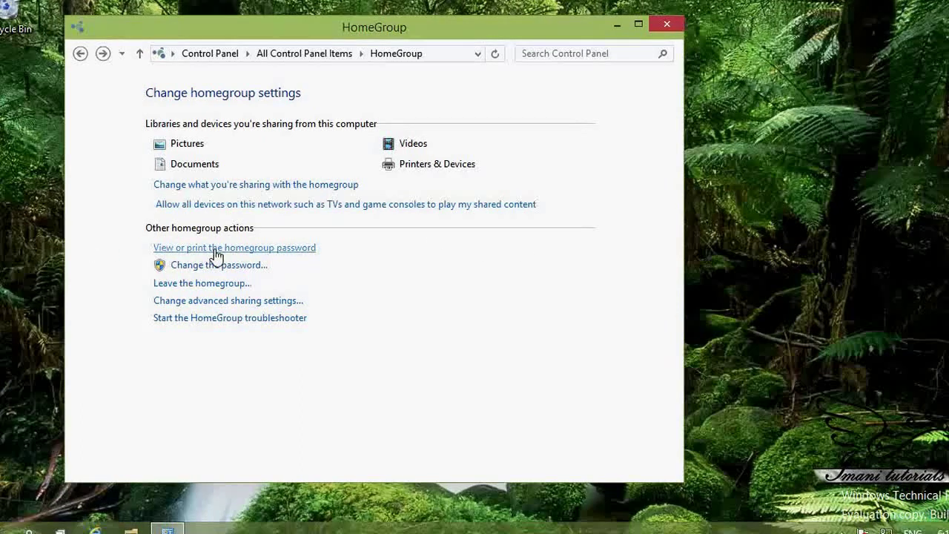
left_click(271, 249)
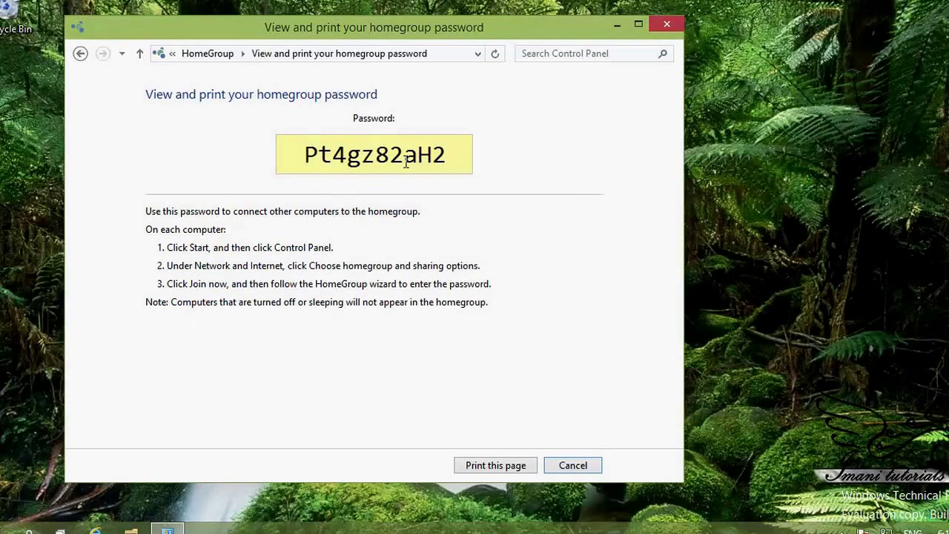
left_click(564, 468)
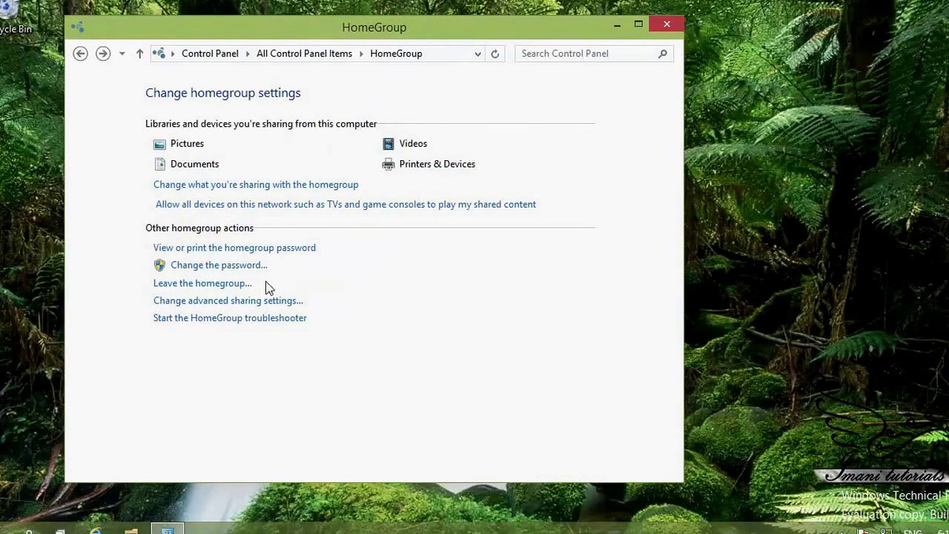
Replace the generated homegroup password with a custom one and close the success confirmation
left_click(222, 266)
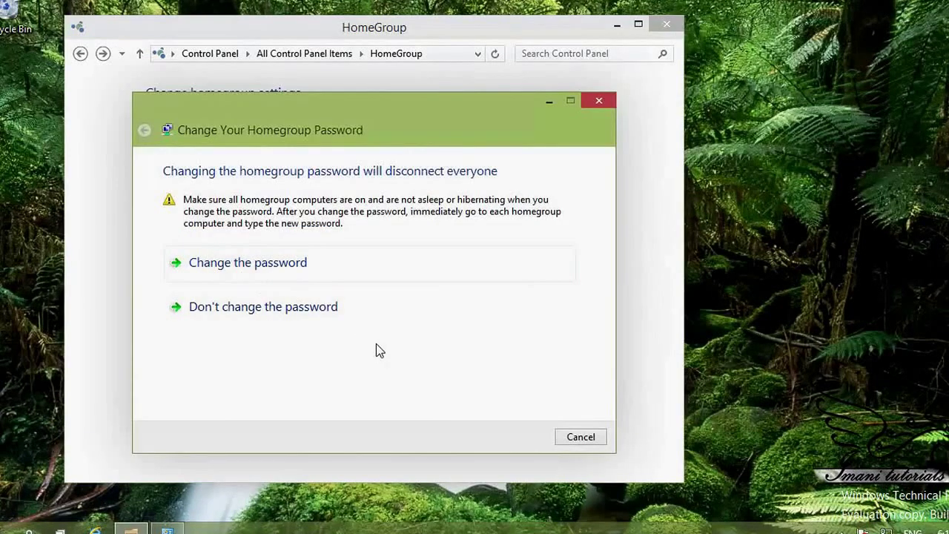
left_click(279, 272)
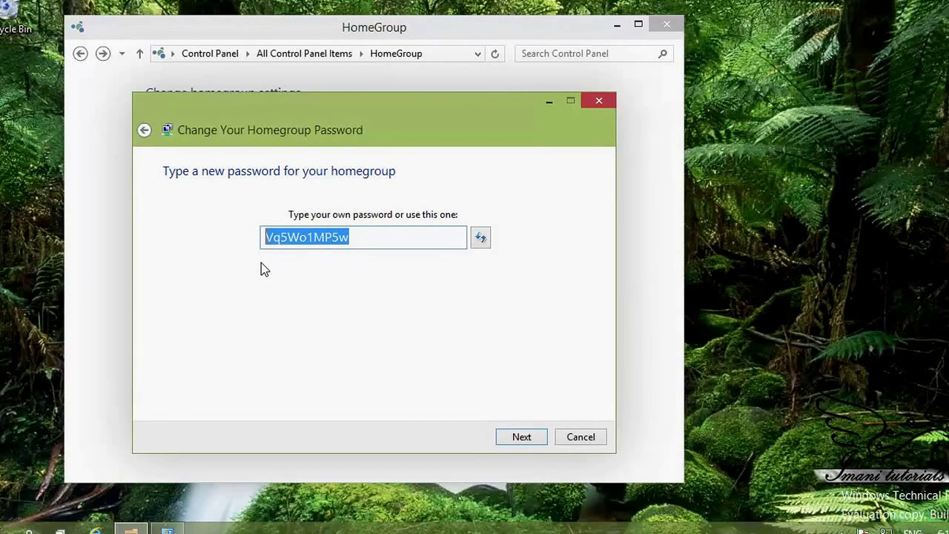
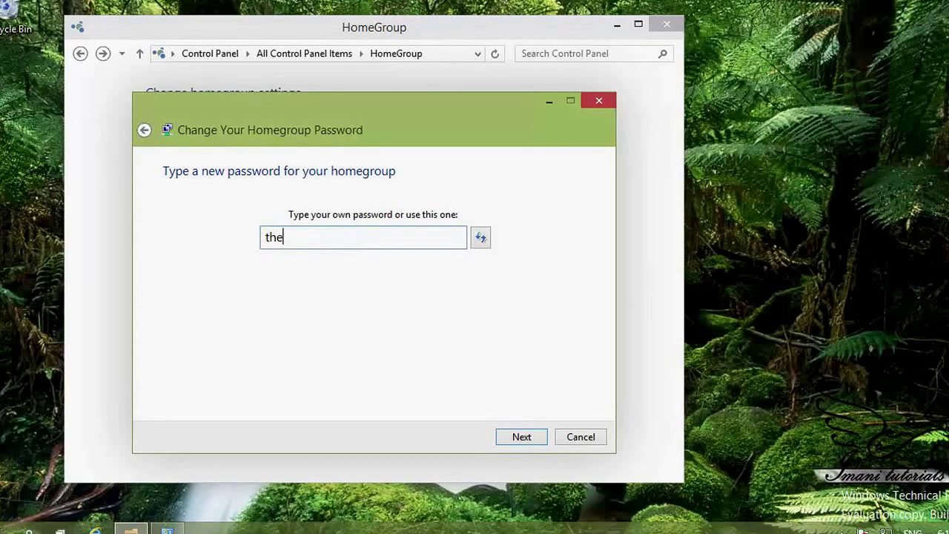
left_click(481, 238)
left_click(481, 238)
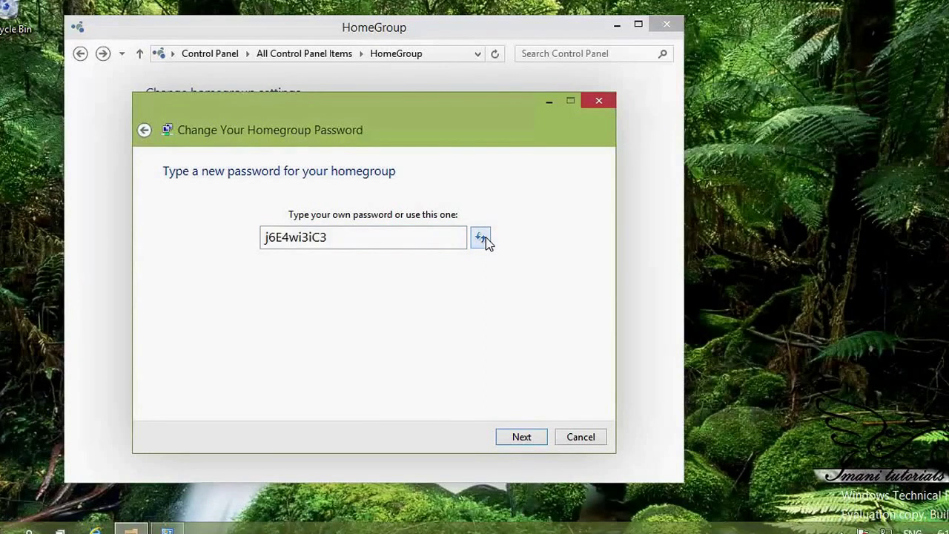
left_click(480, 238)
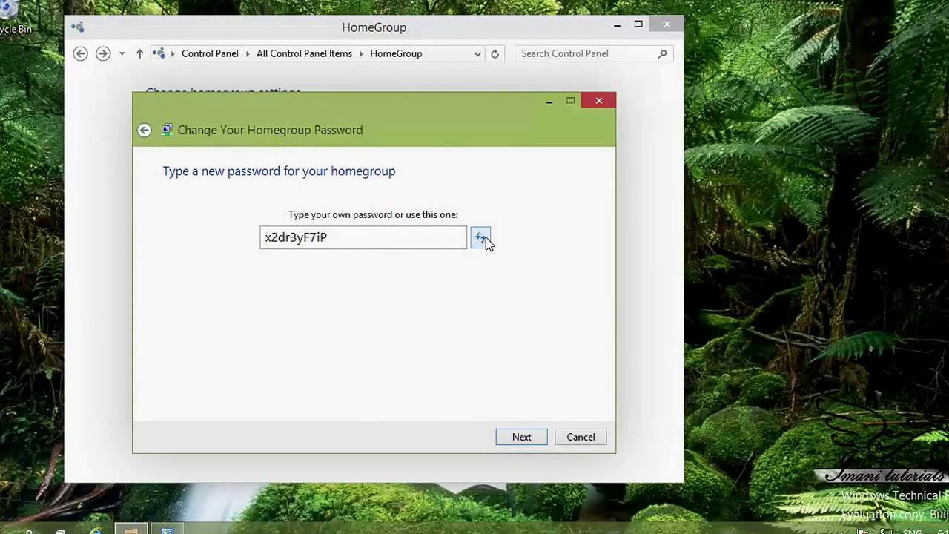
left_click_drag(383, 236, 184, 237)
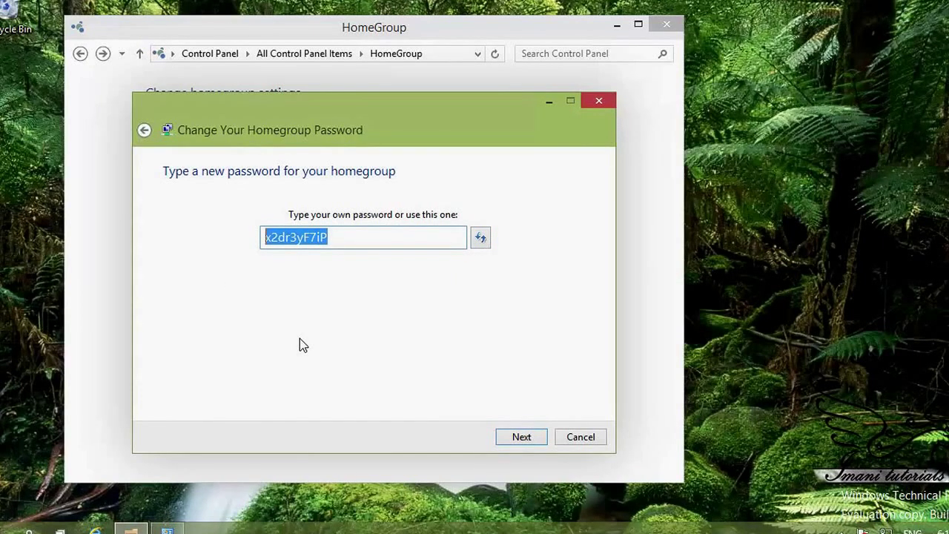
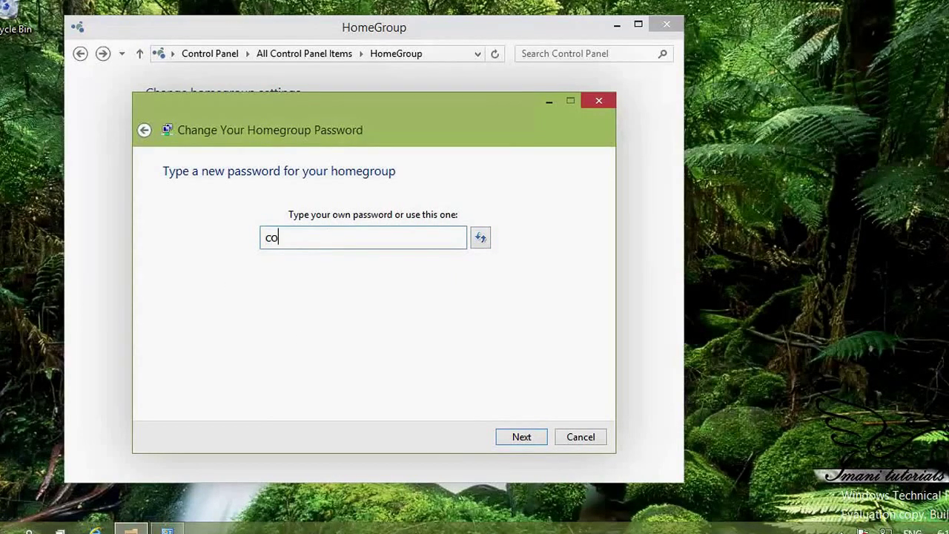
left_click(524, 437)
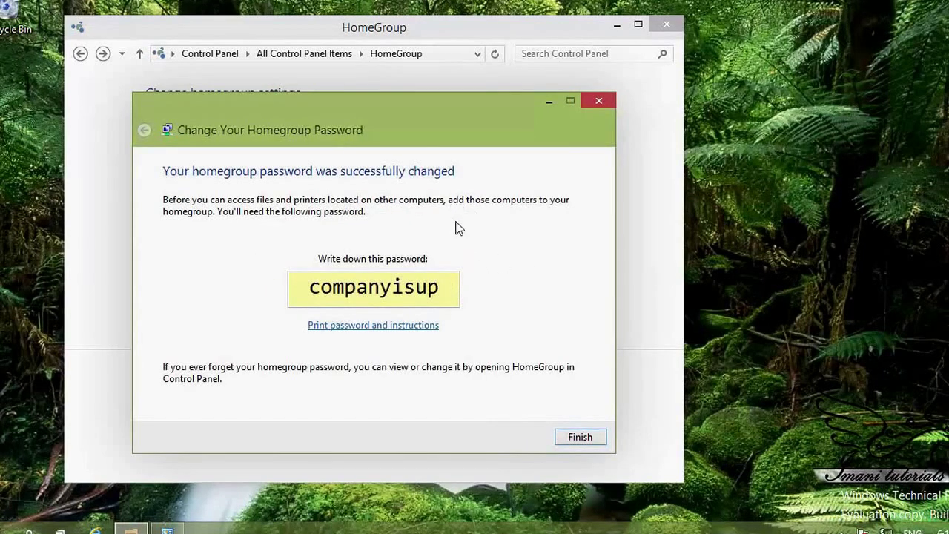
left_click(598, 101)
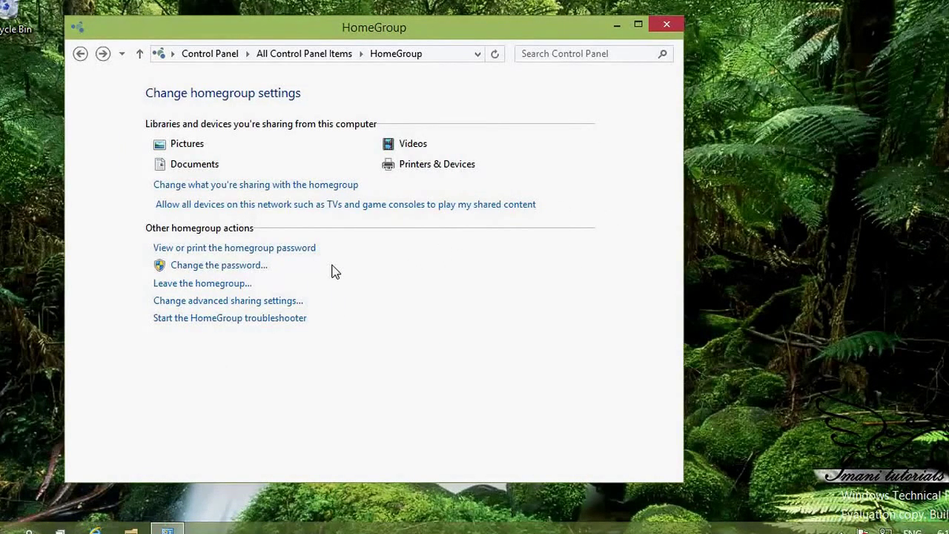
left_click(230, 302)
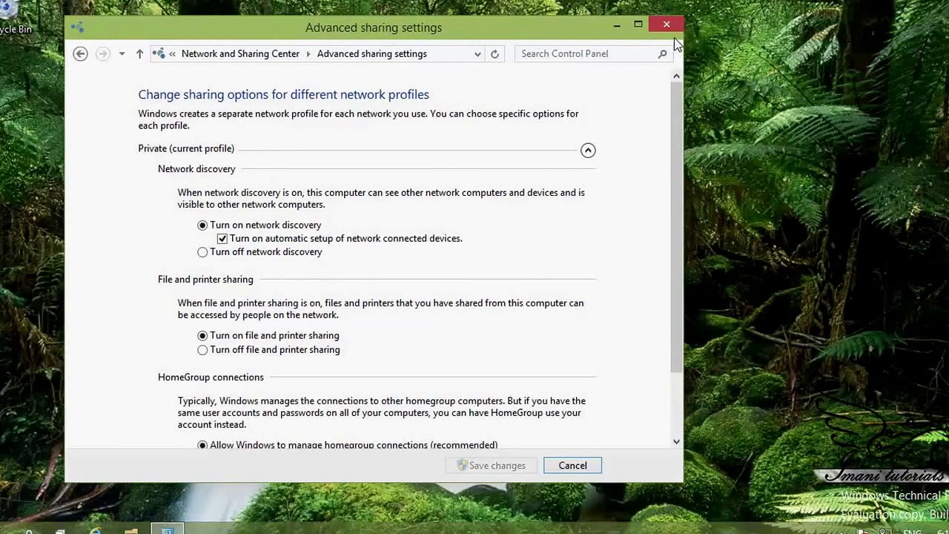
left_click(81, 55)
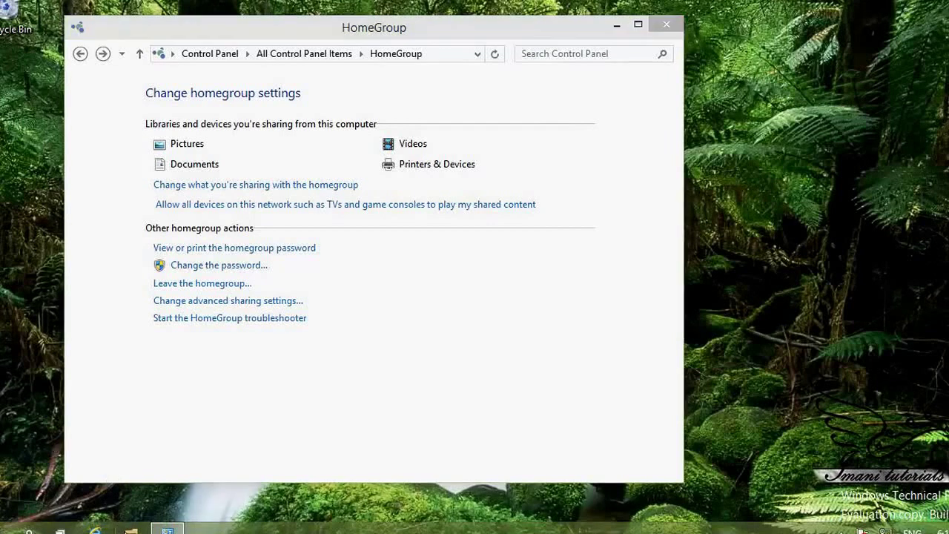
In File Explorer, expand the homegroup member and CLIENT10, then show the Homegroup view
left_click(131, 530)
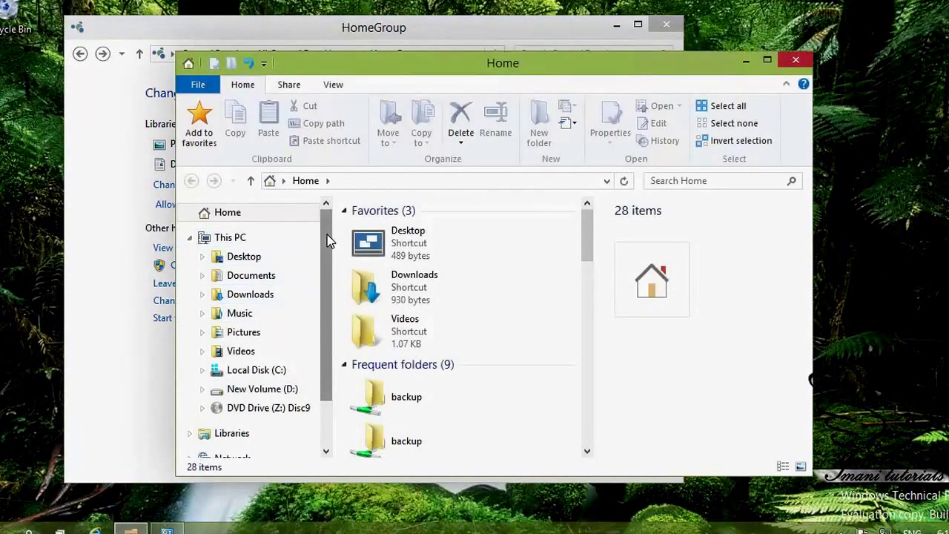
left_click_drag(329, 241, 330, 303)
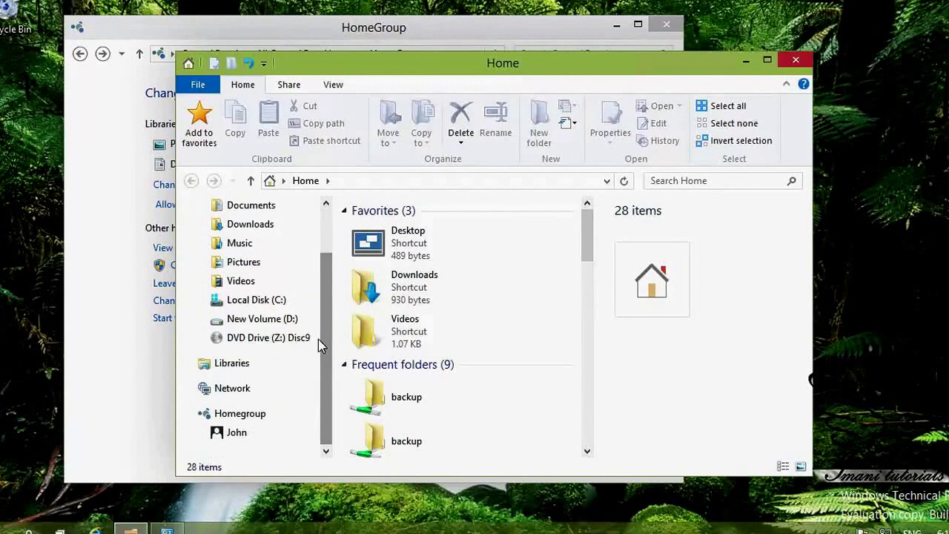
mouse_move(236, 432)
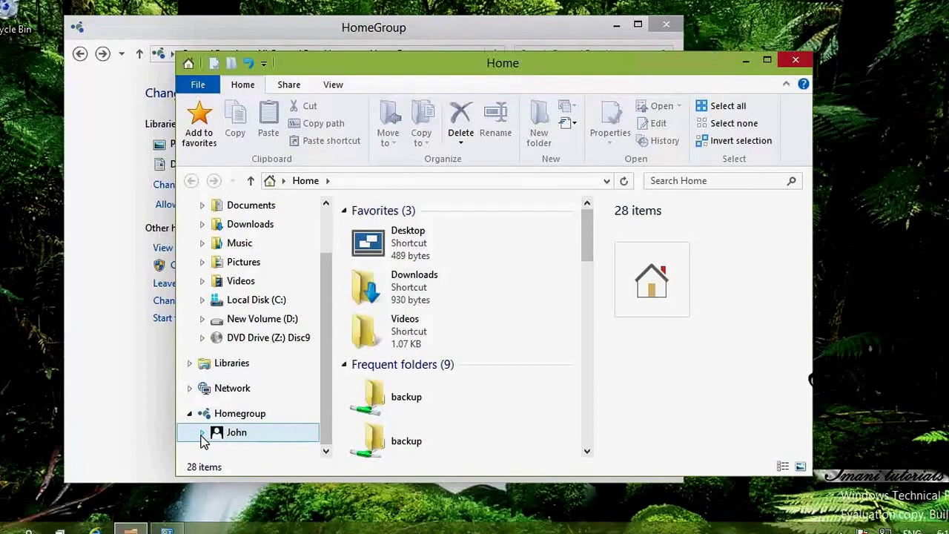
left_click(202, 433)
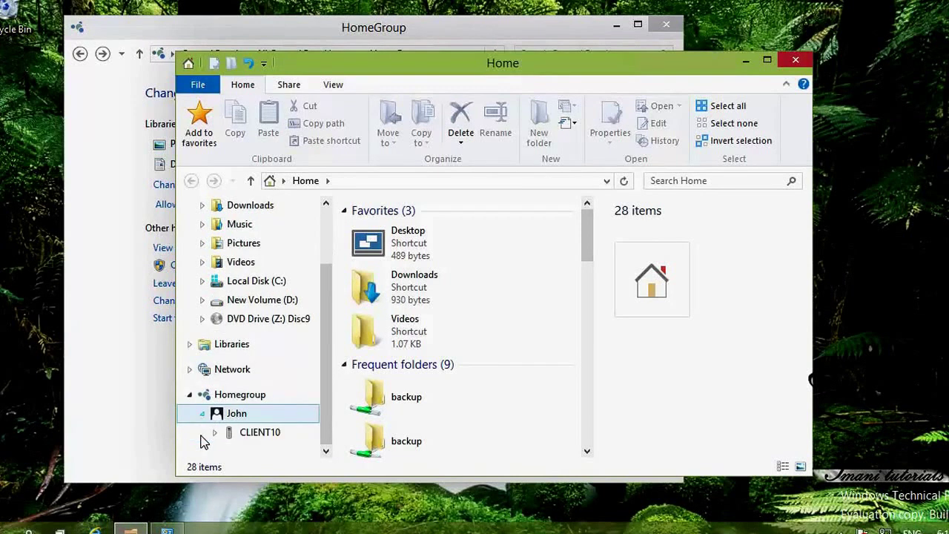
left_click(215, 433)
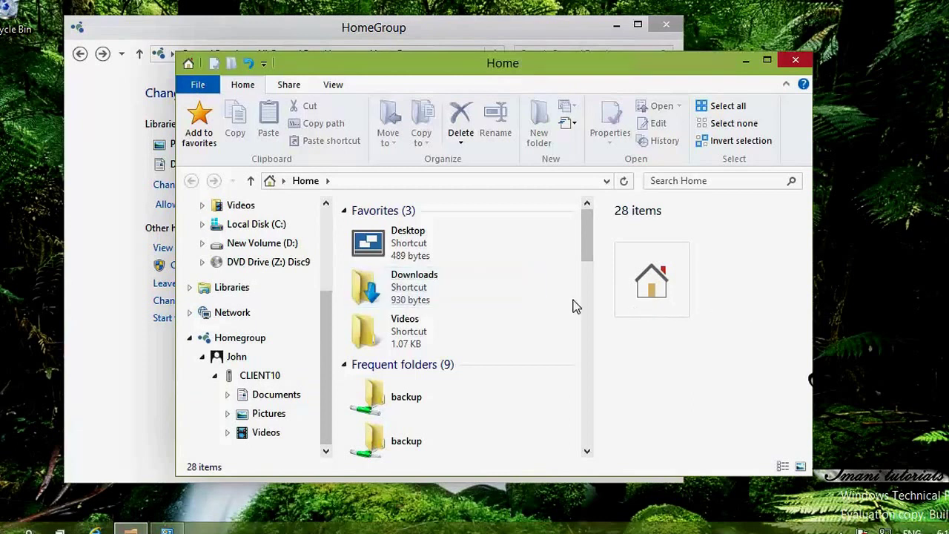
left_click(212, 379)
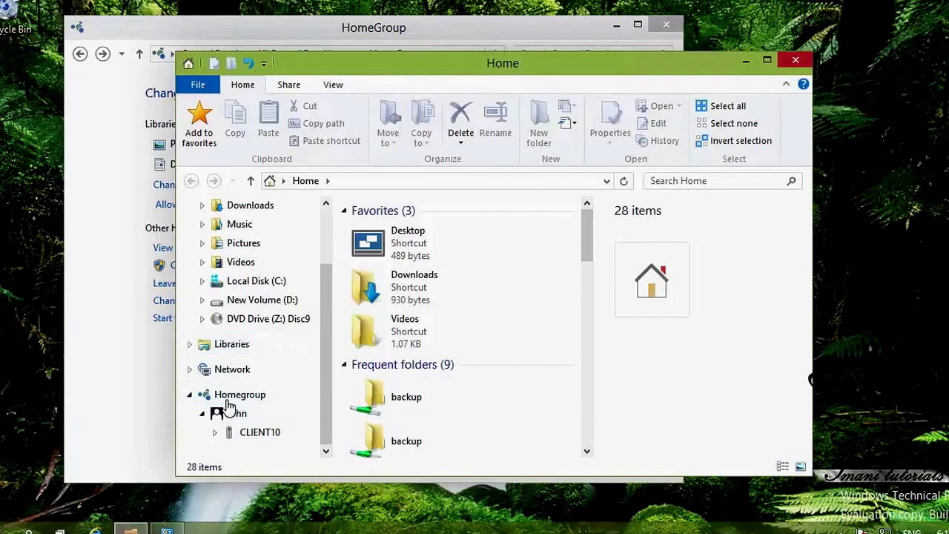
left_click(197, 394)
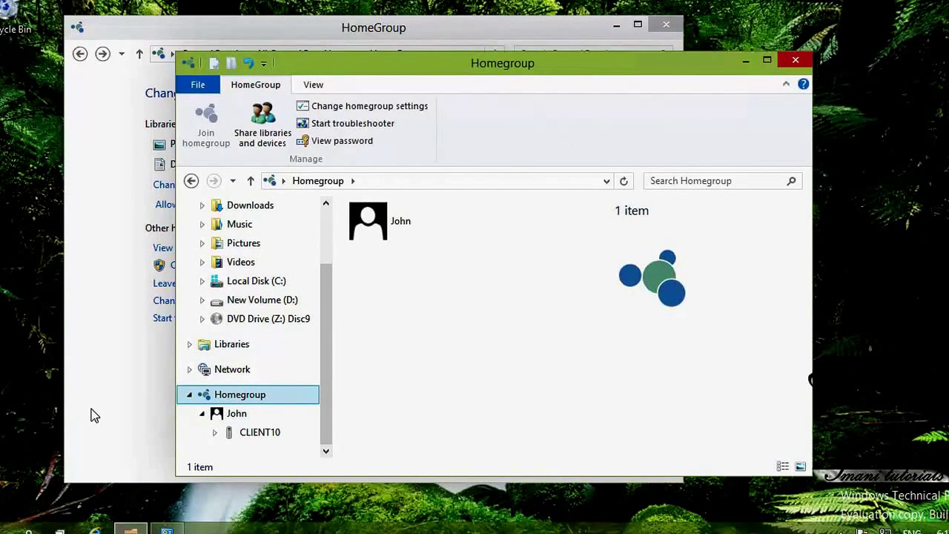
Leave the homegroup through the wizard and close the finished and search pages
left_click(115, 415)
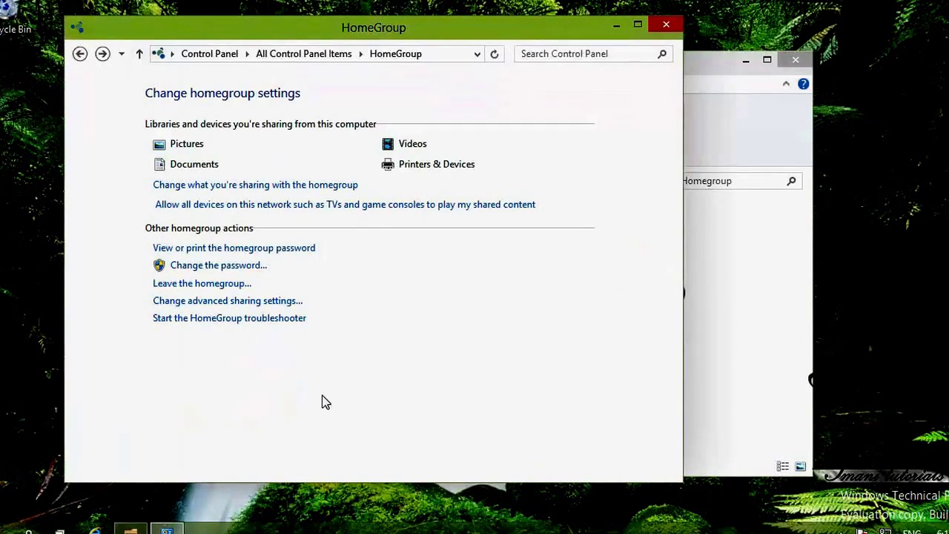
left_click(217, 292)
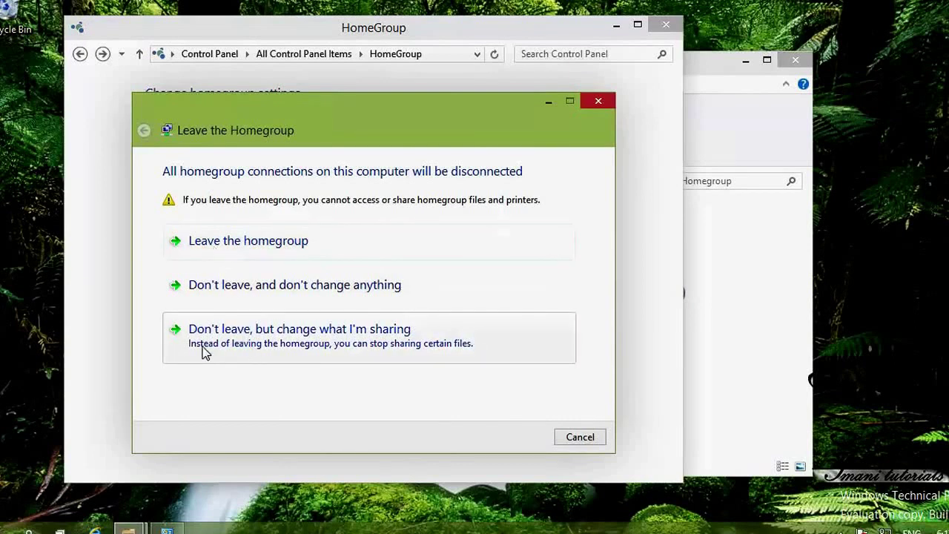
left_click(297, 349)
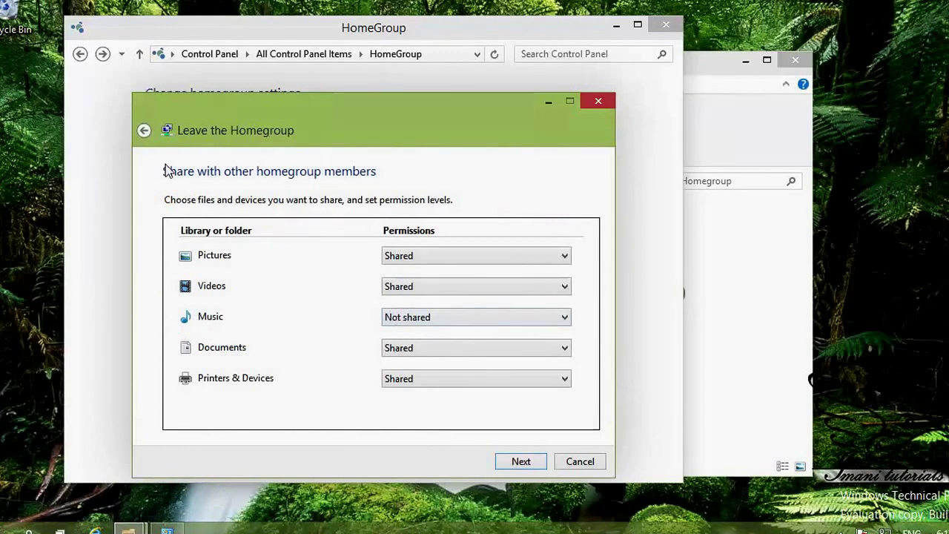
left_click(144, 130)
left_click(229, 243)
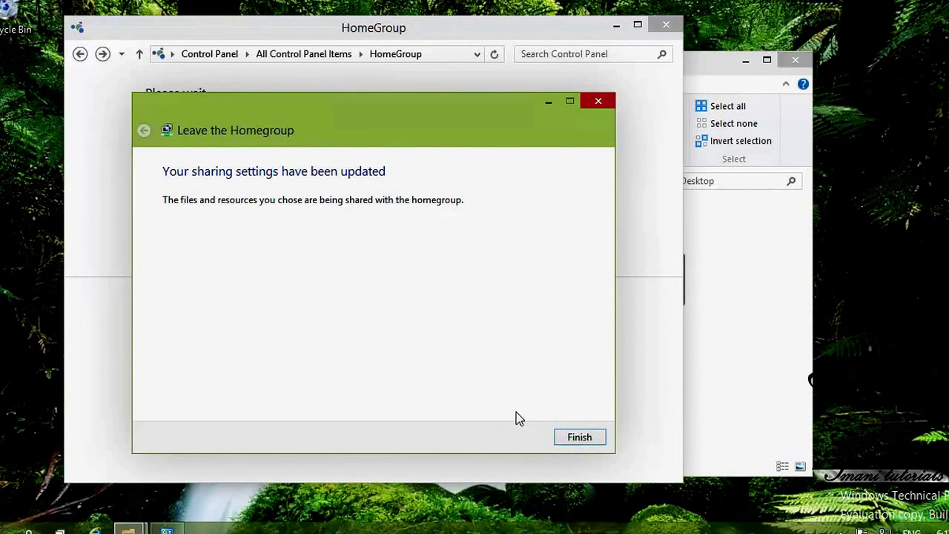
left_click(571, 442)
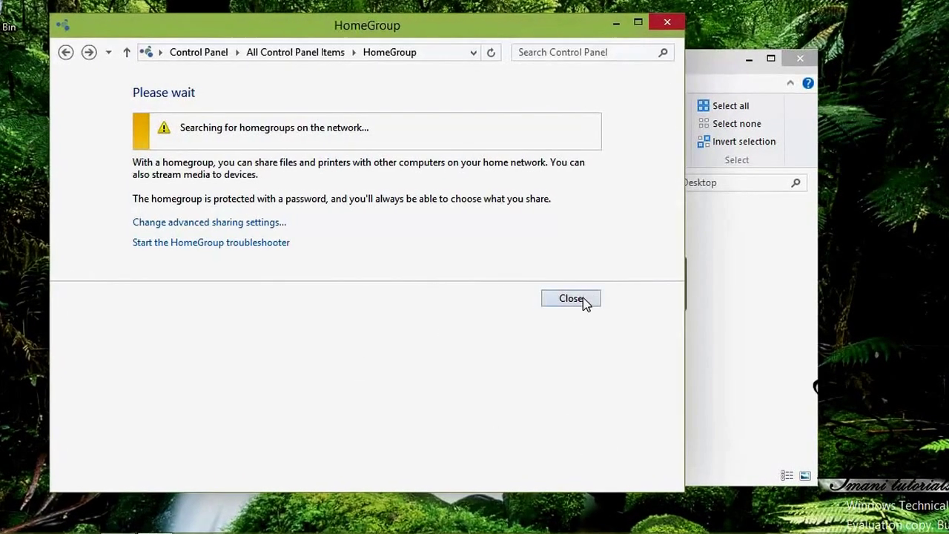
left_click(583, 300)
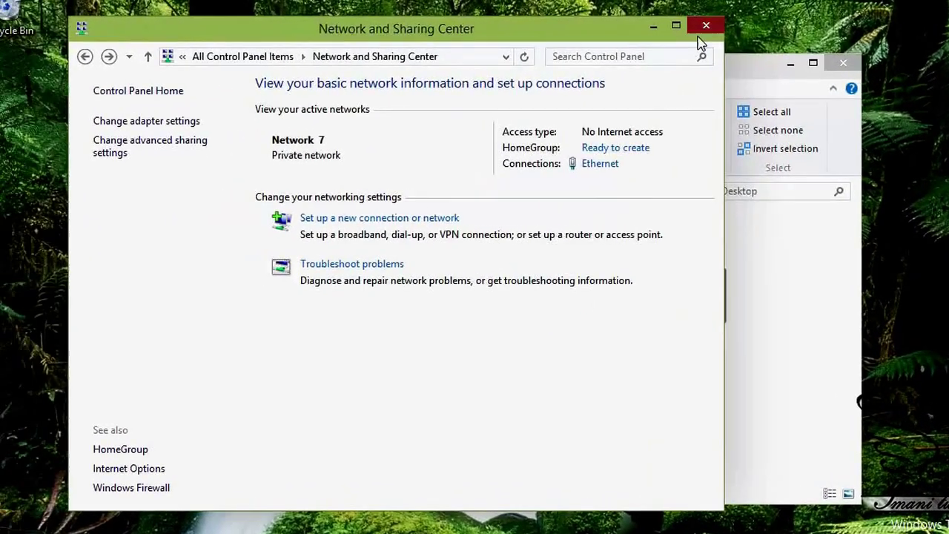
Close Network and Sharing Center and try expanding Homegroup in Explorer's navigation pane
left_click(648, 21)
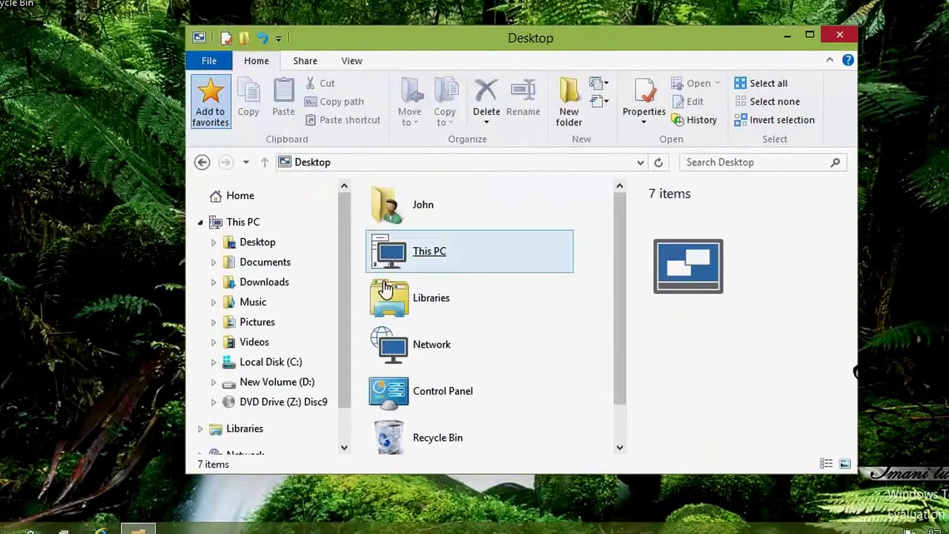
scroll(337, 364, "down", 2)
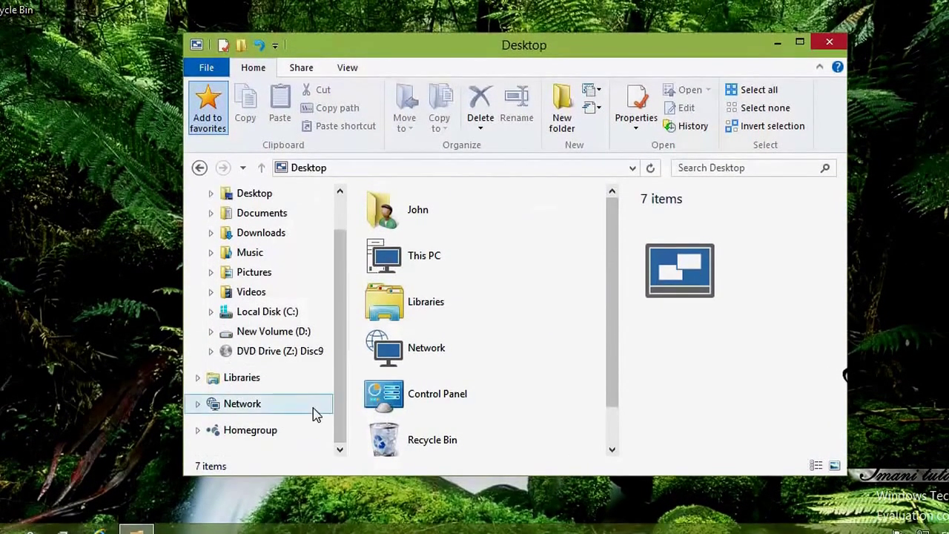
left_click(197, 431)
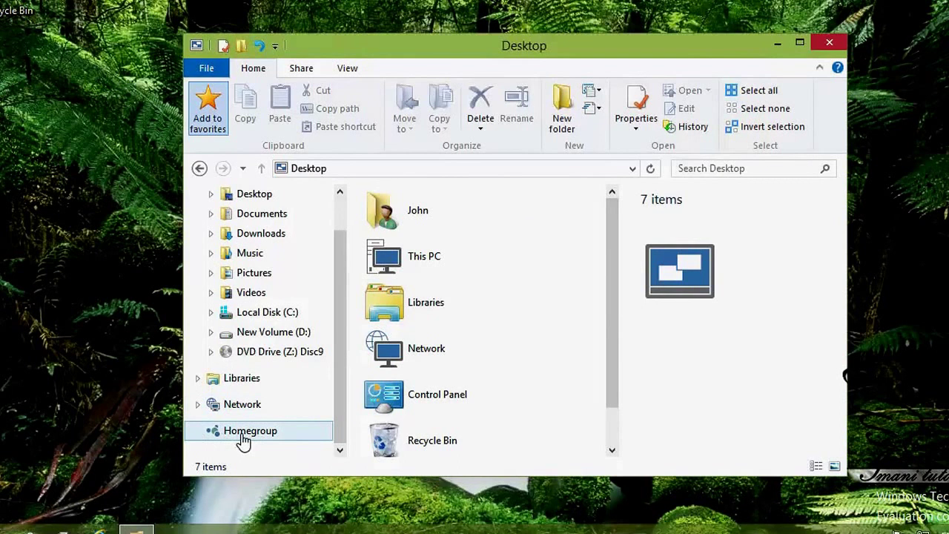